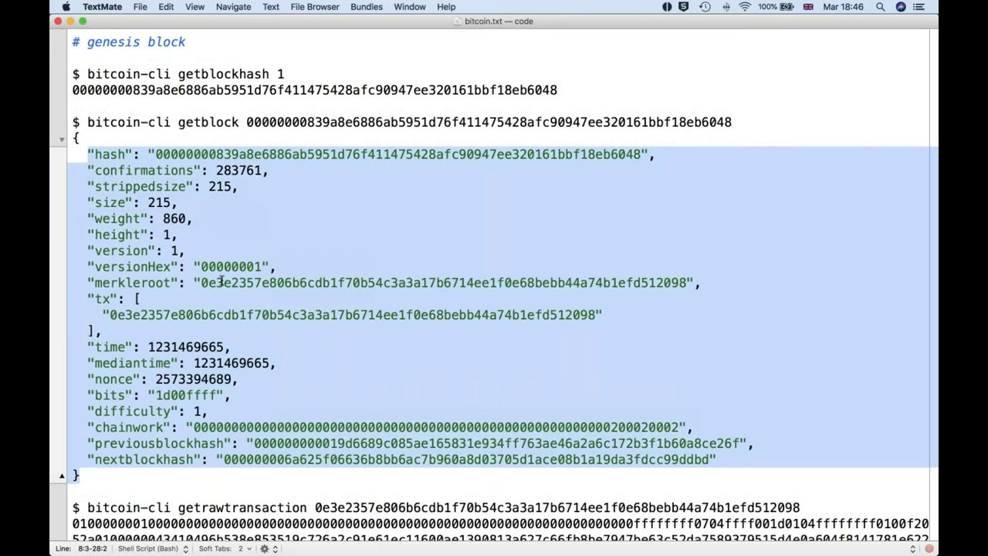
{"action": "left_click", "coordinate": [193, 316]}
{"action": "double_click", "coordinate": [193, 315]}
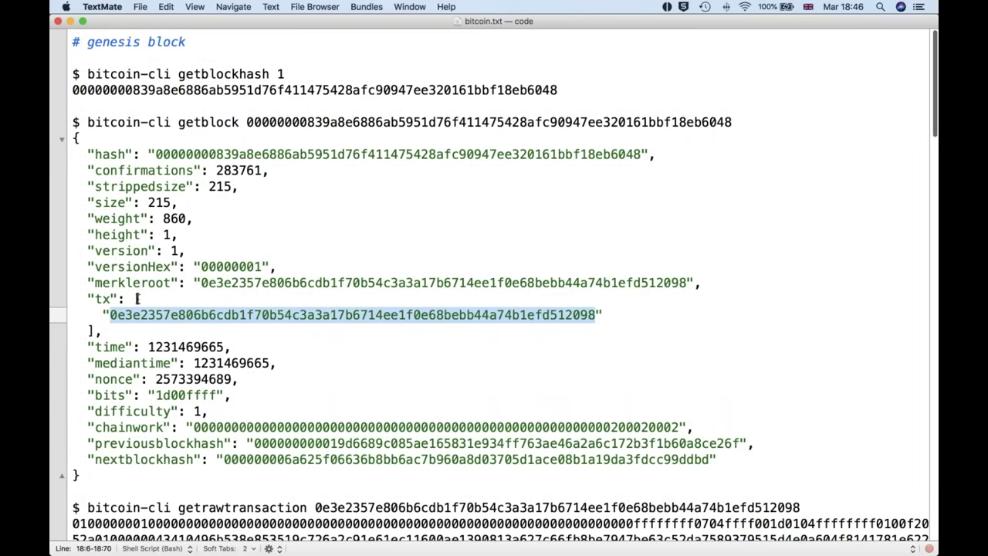
{"action": "scroll", "coordinate": [137, 298], "scroll_direction": "down", "scroll_amount": 4}
{"action": "left_click", "coordinate": [165, 245]}
{"action": "double_click", "coordinate": [165, 246]}
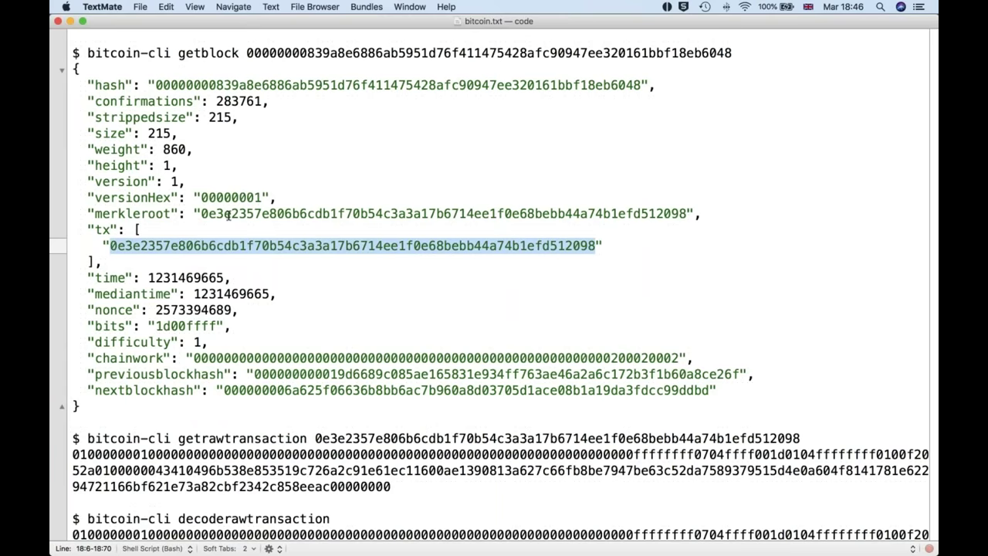
{"action": "double_click", "coordinate": [229, 214]}
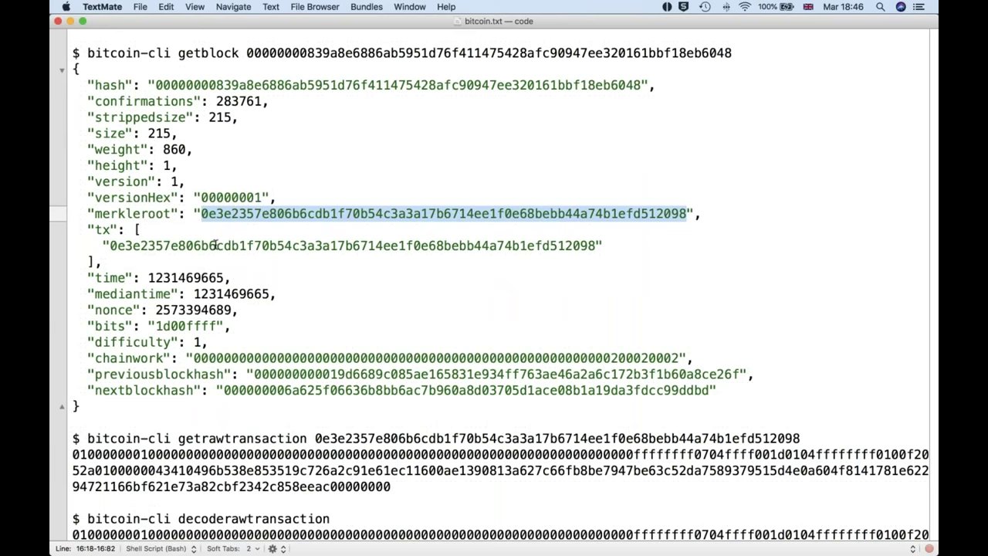
{"action": "left_click", "coordinate": [206, 244]}
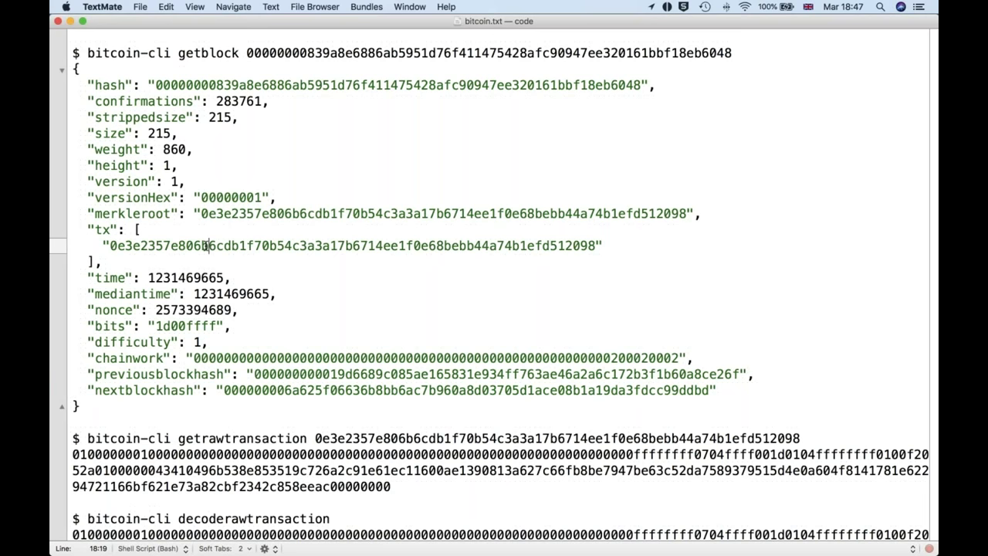
{"action": "double_click", "coordinate": [207, 245]}
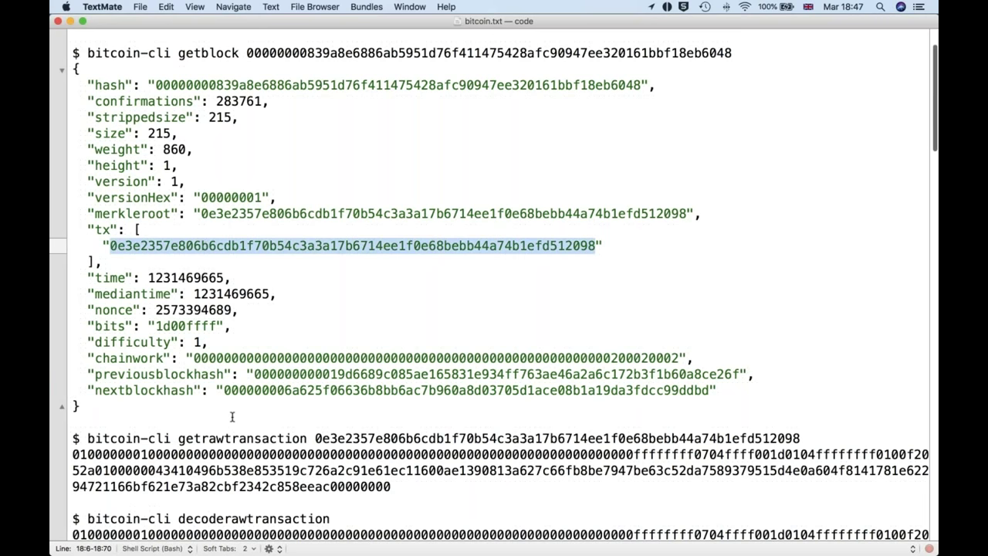
{"action": "scroll", "coordinate": [231, 417], "scroll_direction": "down", "scroll_amount": 3}
{"action": "left_click_drag", "start_coordinate": [87, 324], "coordinate": [195, 324]}
{"action": "left_click_drag", "start_coordinate": [299, 346], "coordinate": [801, 324]}
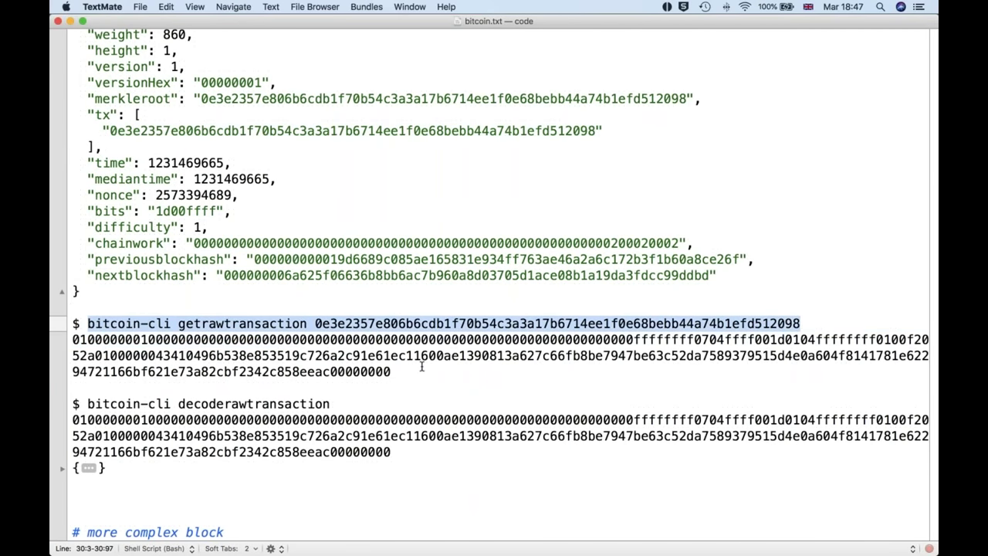
Step: Count the selected raw transaction hex at 268 characters, then bring up the Bitcoin Transaction Header slide
{"action": "left_click_drag", "start_coordinate": [391, 372], "coordinate": [70, 333]}
{"action": "key", "text": "ctrl+shift+n"}
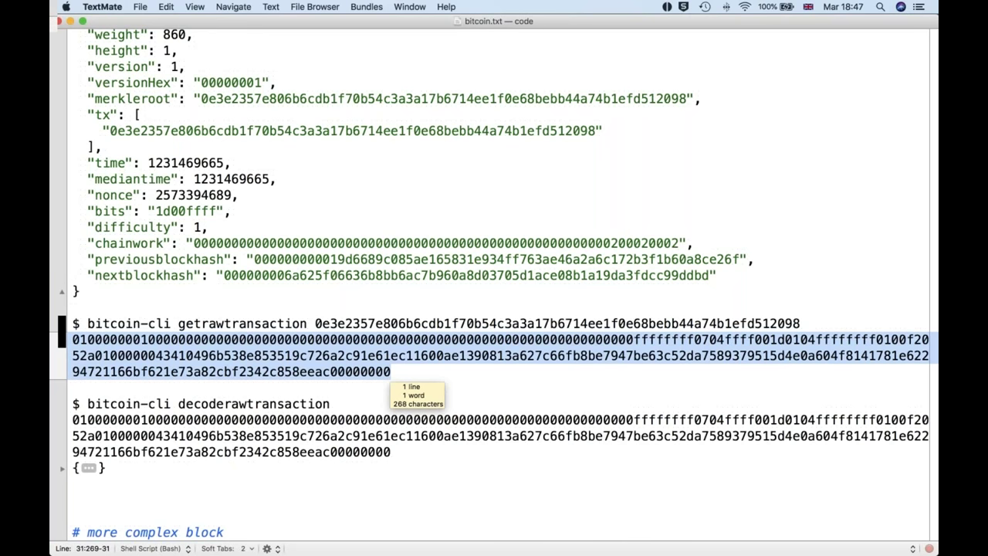
{"action": "left_click", "coordinate": [150, 365]}
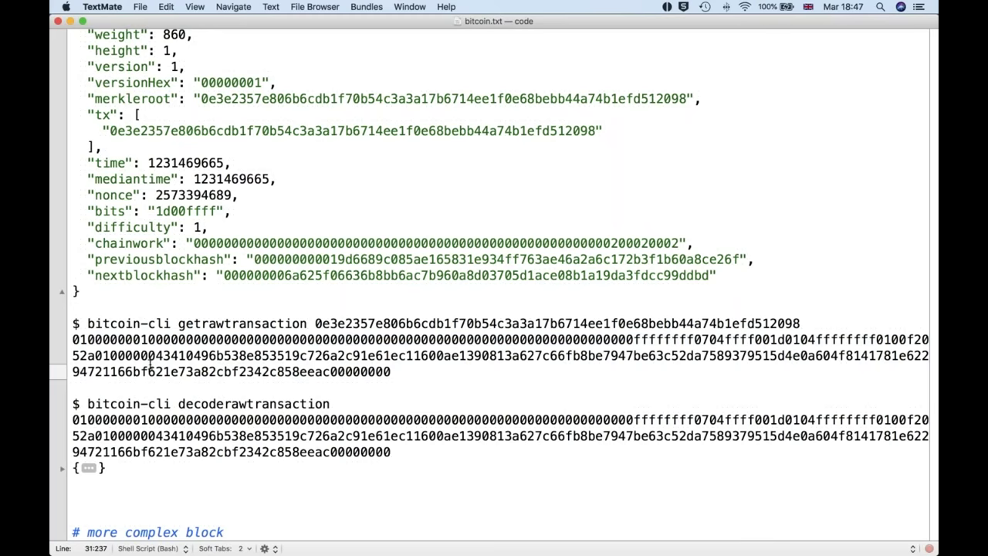
{"action": "key", "text": "super+Tab"}
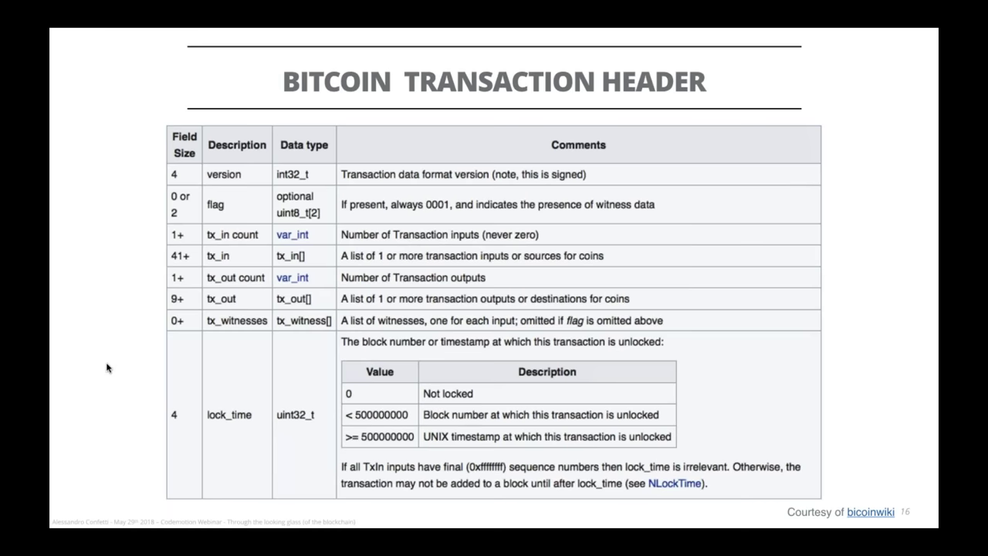
Step: Advance to slide 17, Bitcoin Transaction Input/Output, then return to bitcoin.txt in TextMate
{"action": "key", "text": "Right"}
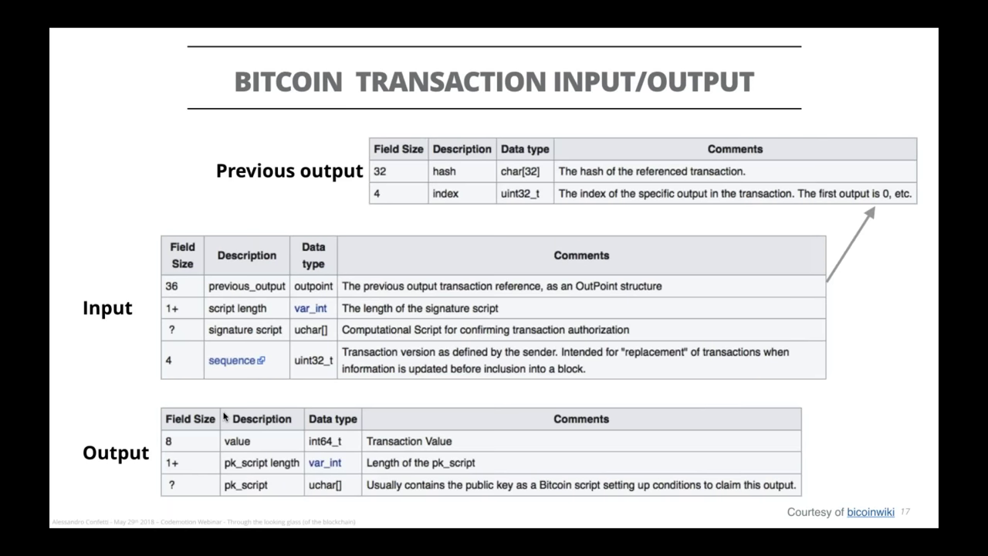
{"action": "key", "text": "super+Tab"}
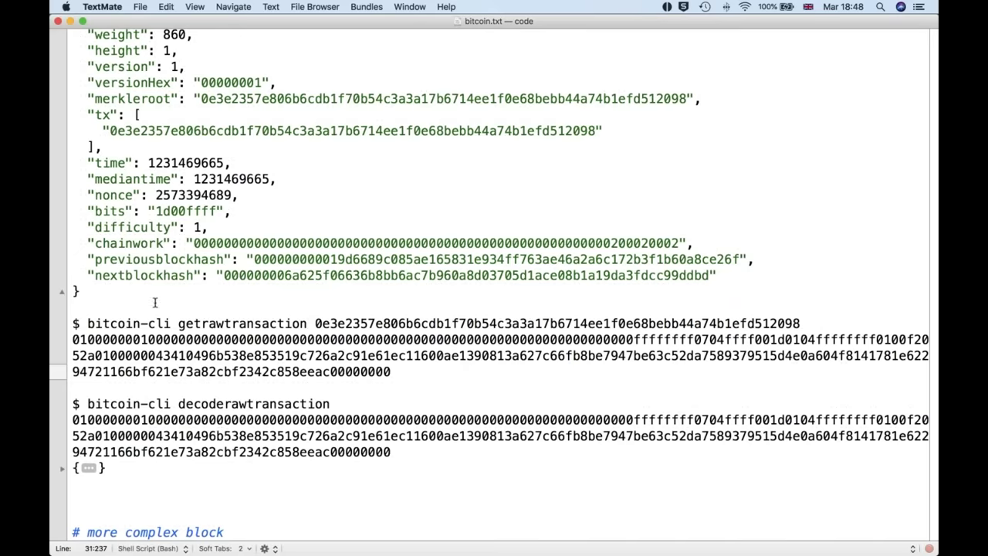
Step: Fold the getblock JSON and highlight the decoderawtransaction command and its hex argument
{"action": "scroll", "coordinate": [154, 303], "scroll_direction": "up", "scroll_amount": 5}
{"action": "left_click", "coordinate": [62, 108]}
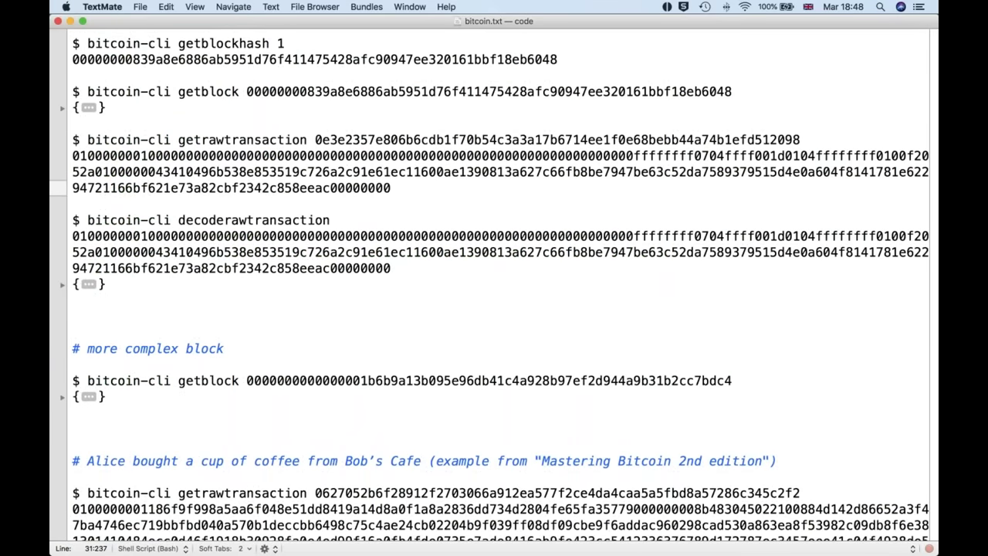
{"action": "left_click_drag", "start_coordinate": [87, 220], "coordinate": [349, 220]}
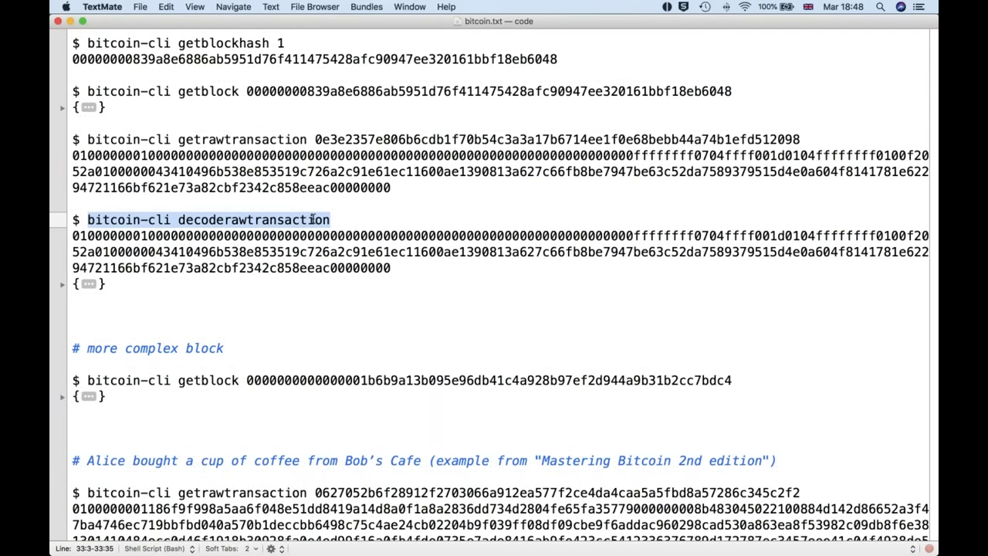
{"action": "left_click_drag", "start_coordinate": [73, 236], "coordinate": [402, 272]}
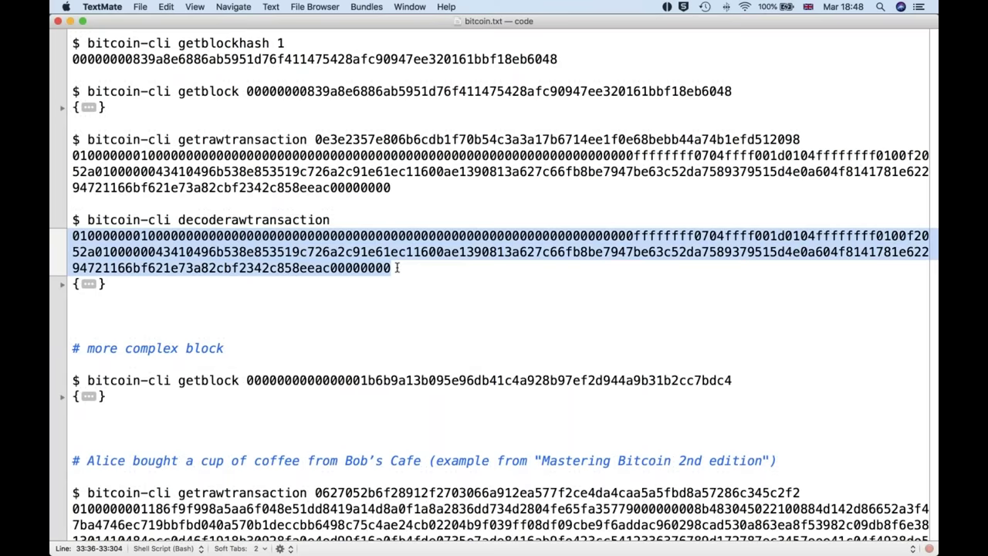
Step: Unfold the decoded transaction with its vin and vout blocks, and highlight the coinbase vin object
{"action": "left_click", "coordinate": [63, 285]}
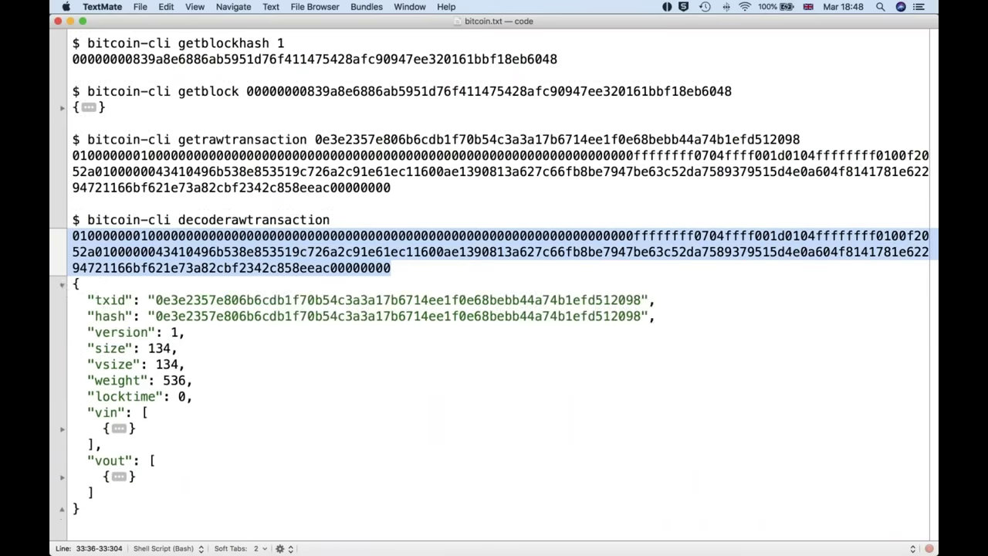
{"action": "scroll", "coordinate": [66, 309], "scroll_direction": "down", "scroll_amount": 5}
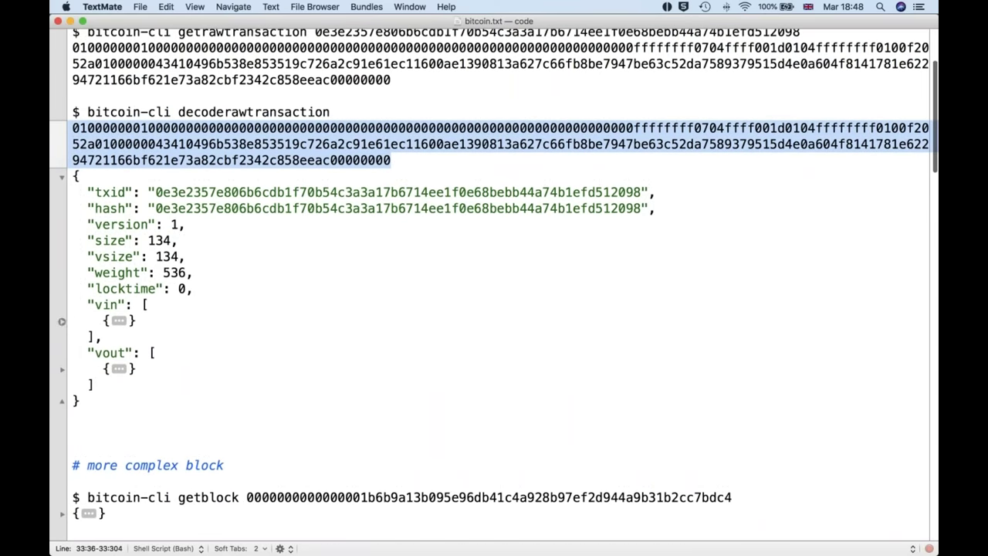
{"action": "left_click", "coordinate": [63, 321]}
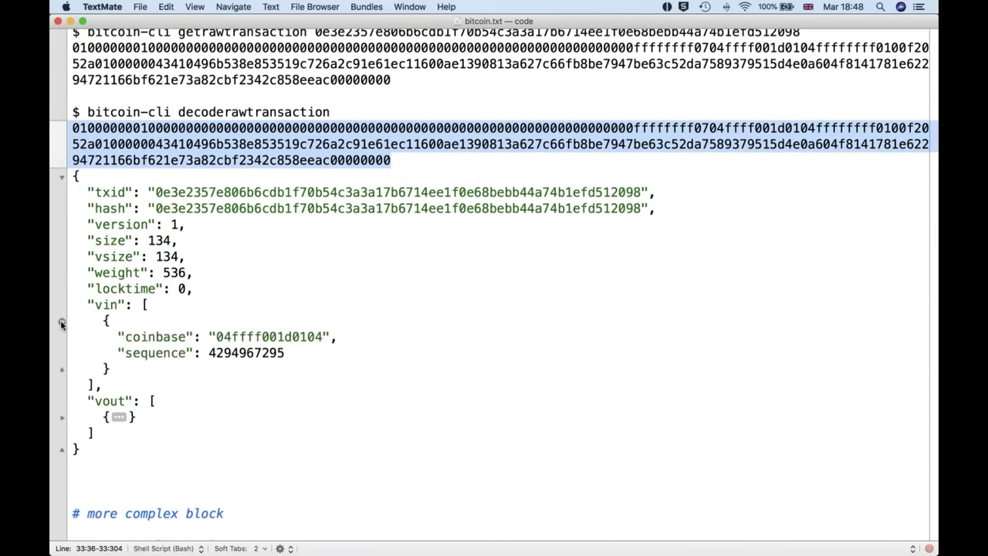
{"action": "left_click", "coordinate": [62, 417]}
{"action": "scroll", "coordinate": [244, 403], "scroll_direction": "down", "scroll_amount": 5}
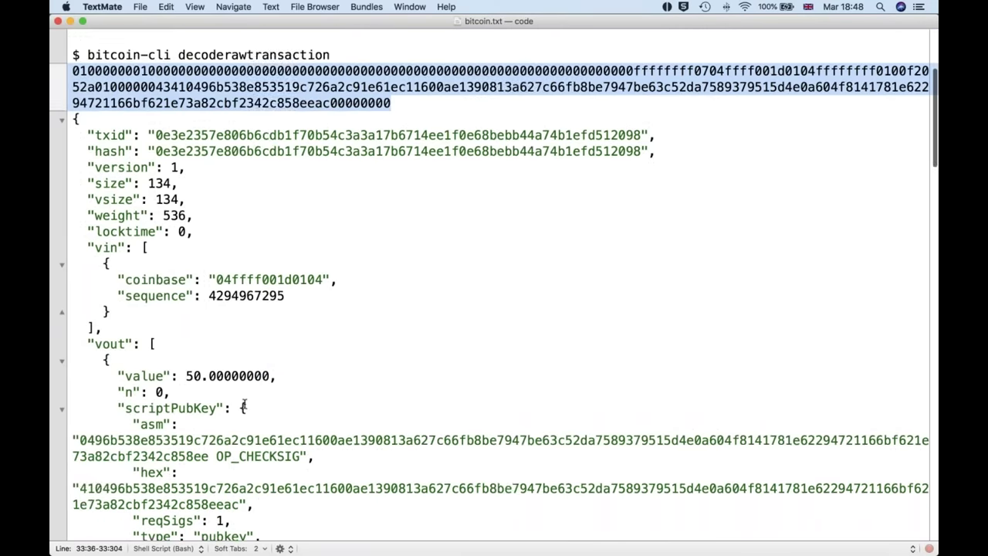
{"action": "scroll", "coordinate": [244, 404], "scroll_direction": "down", "scroll_amount": 1}
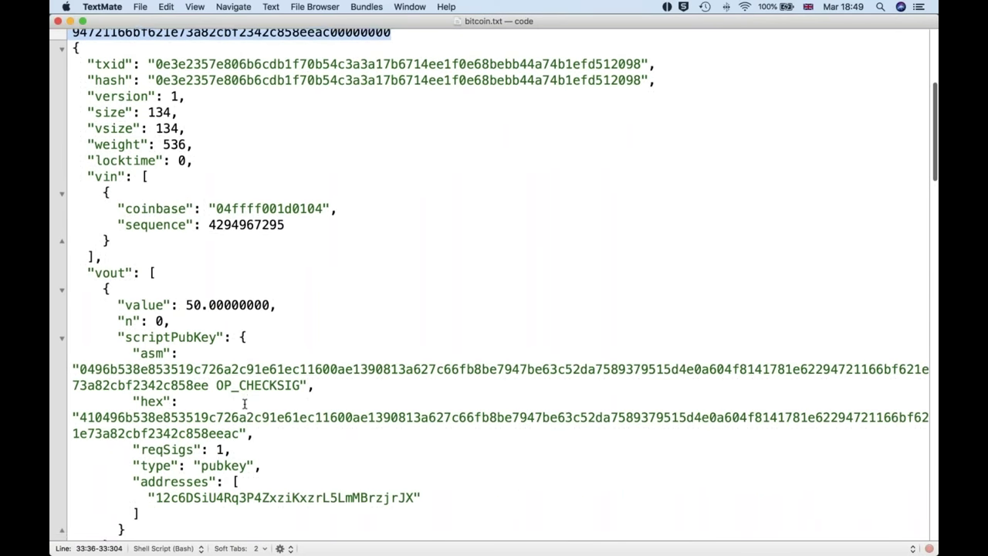
{"action": "scroll", "coordinate": [244, 404], "scroll_direction": "down", "scroll_amount": 3}
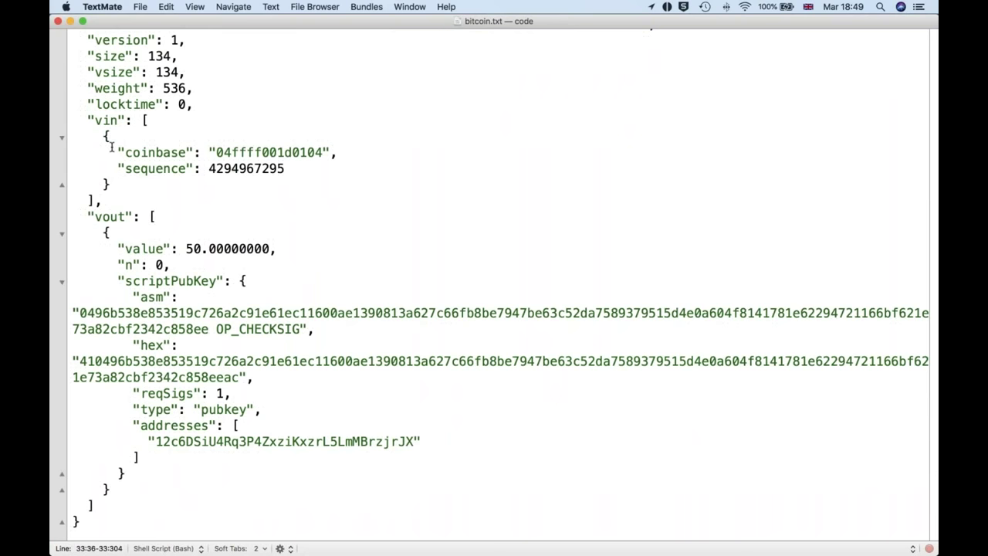
{"action": "left_click_drag", "start_coordinate": [104, 136], "coordinate": [108, 188]}
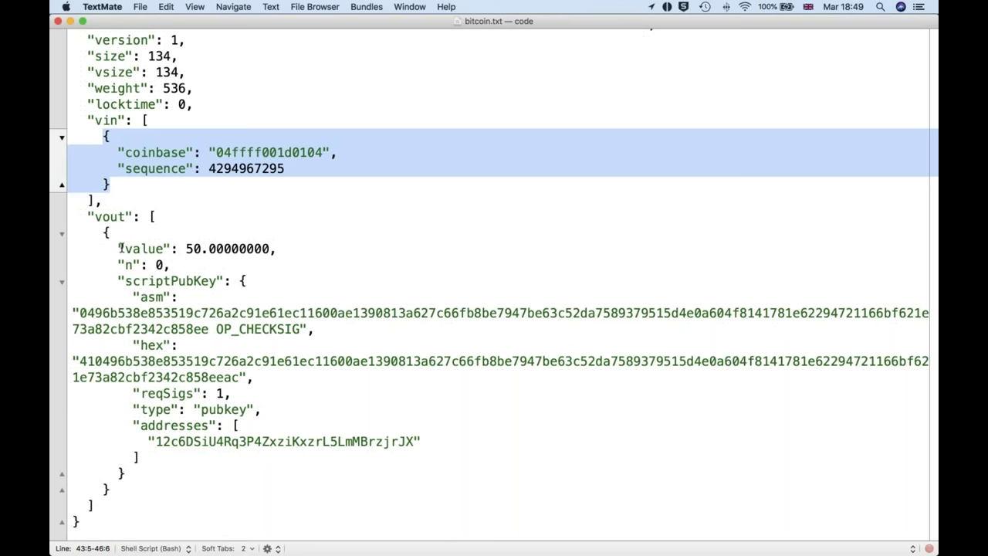
{"action": "double_click", "coordinate": [151, 296]}
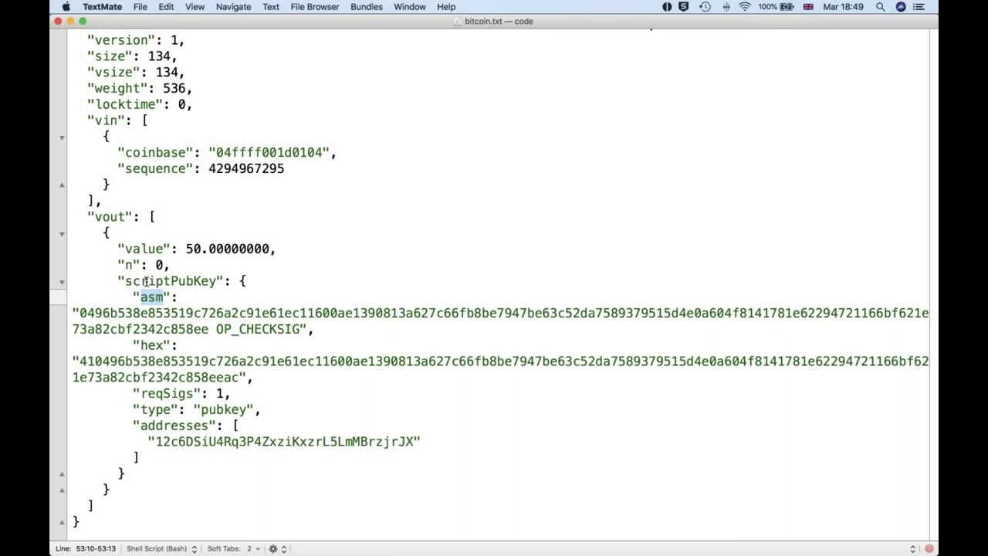
{"action": "left_click", "coordinate": [71, 311]}
{"action": "left_click_drag", "start_coordinate": [71, 311], "coordinate": [305, 329]}
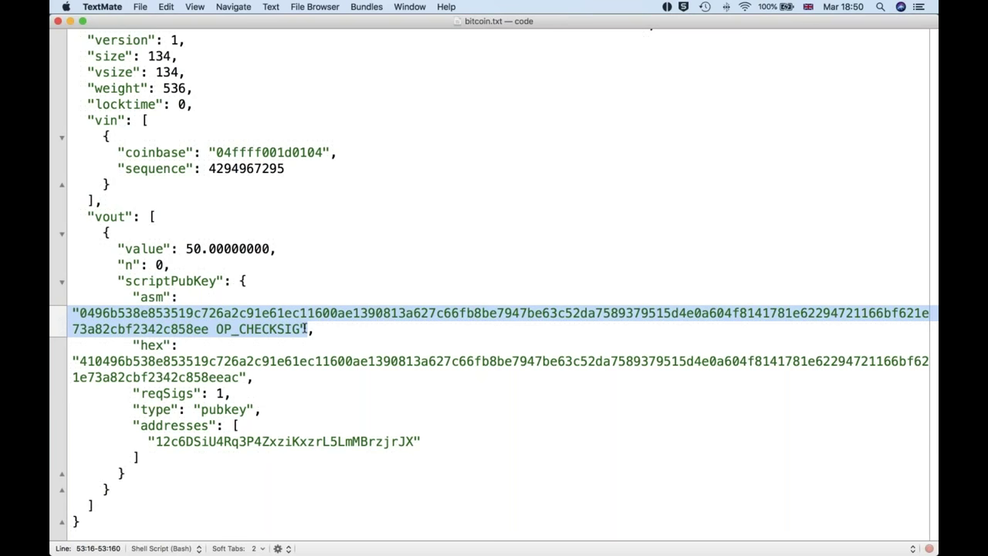
Step: Highlight the 65-byte public key and the OP_CHECKSIG word in the output's asm script
{"action": "double_click", "coordinate": [265, 328]}
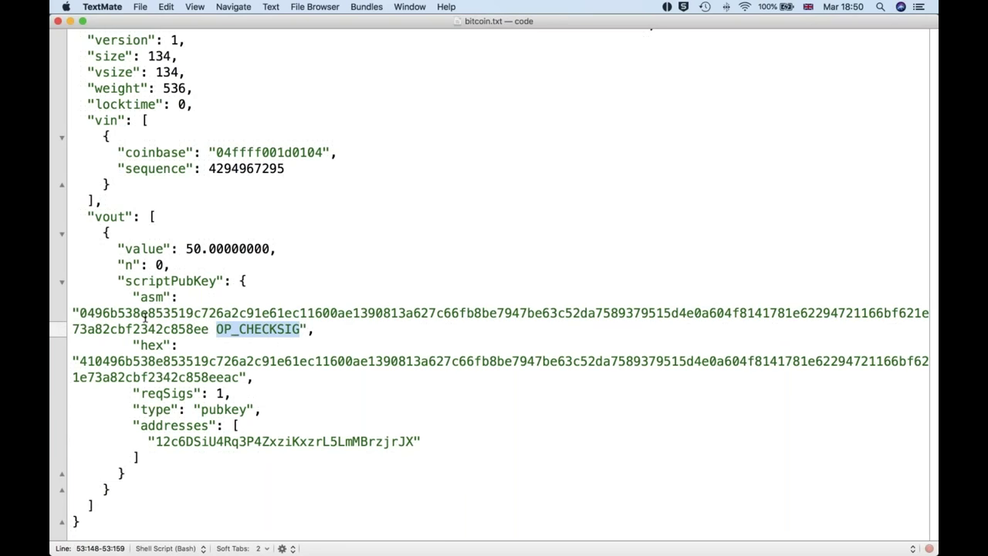
{"action": "left_click_drag", "start_coordinate": [79, 313], "coordinate": [210, 329]}
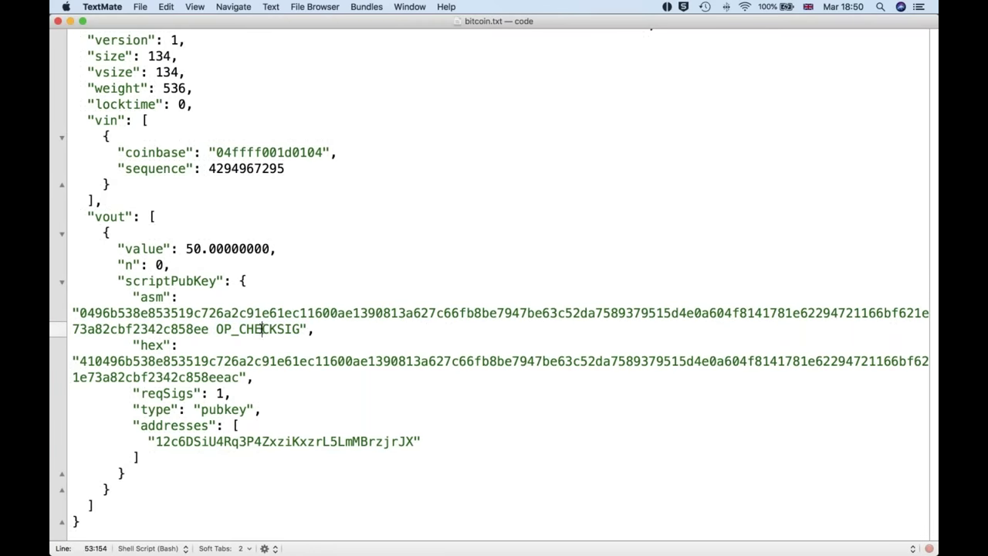
{"action": "double_click", "coordinate": [260, 329]}
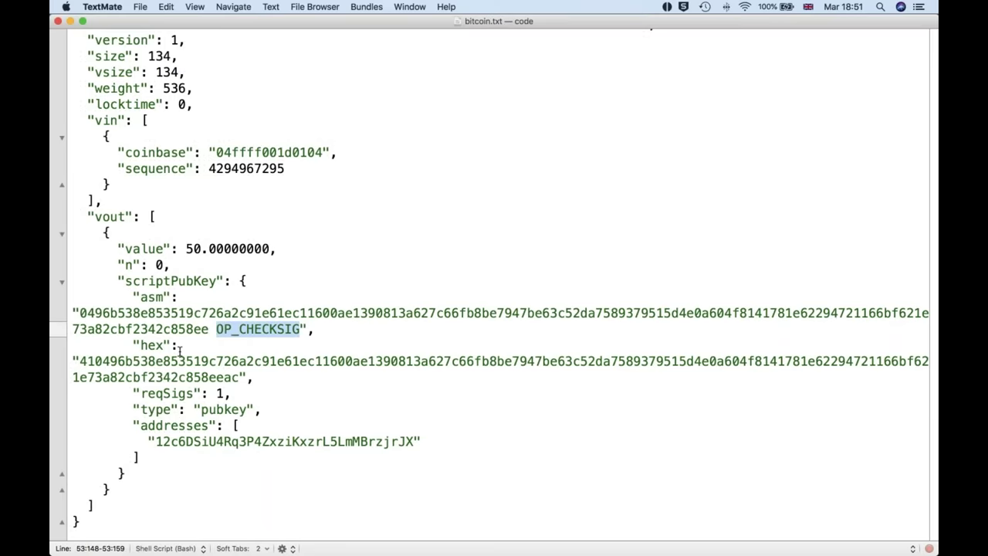
Step: Scroll down to the Alice coffee transaction and unfold its vin entry
{"action": "scroll", "coordinate": [204, 401], "scroll_direction": "down", "scroll_amount": 5}
{"action": "scroll", "coordinate": [204, 401], "scroll_direction": "down", "scroll_amount": 7}
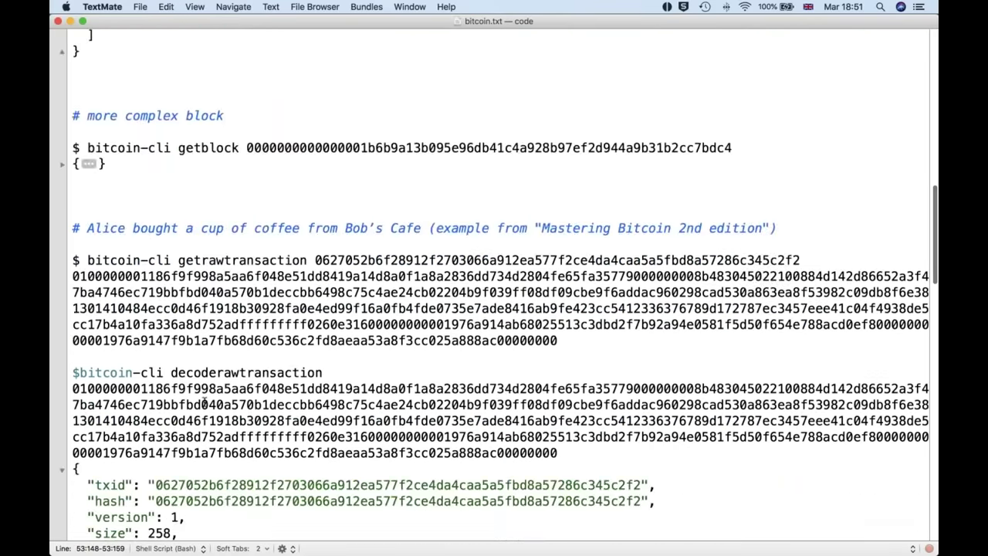
{"action": "scroll", "coordinate": [205, 403], "scroll_direction": "down", "scroll_amount": 4}
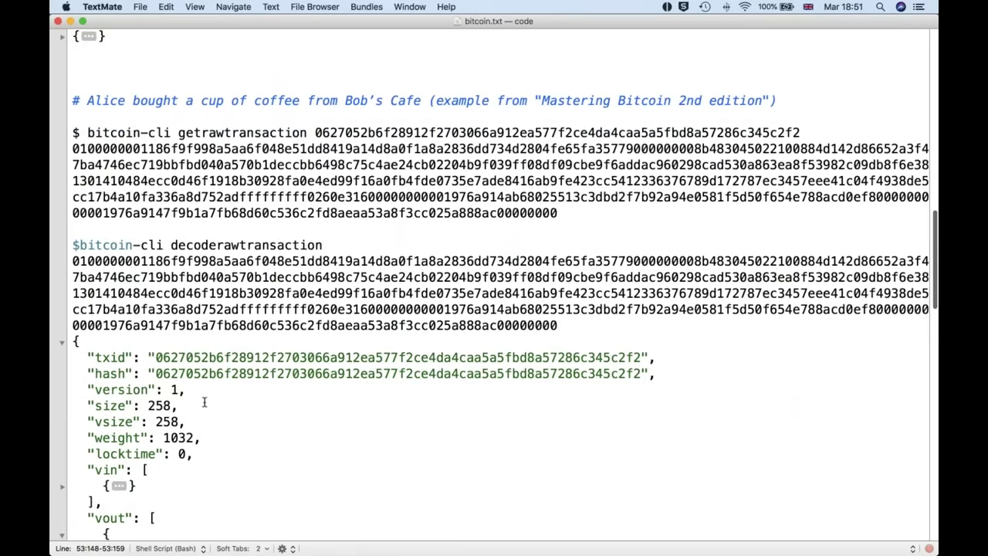
{"action": "scroll", "coordinate": [204, 402], "scroll_direction": "down", "scroll_amount": 2}
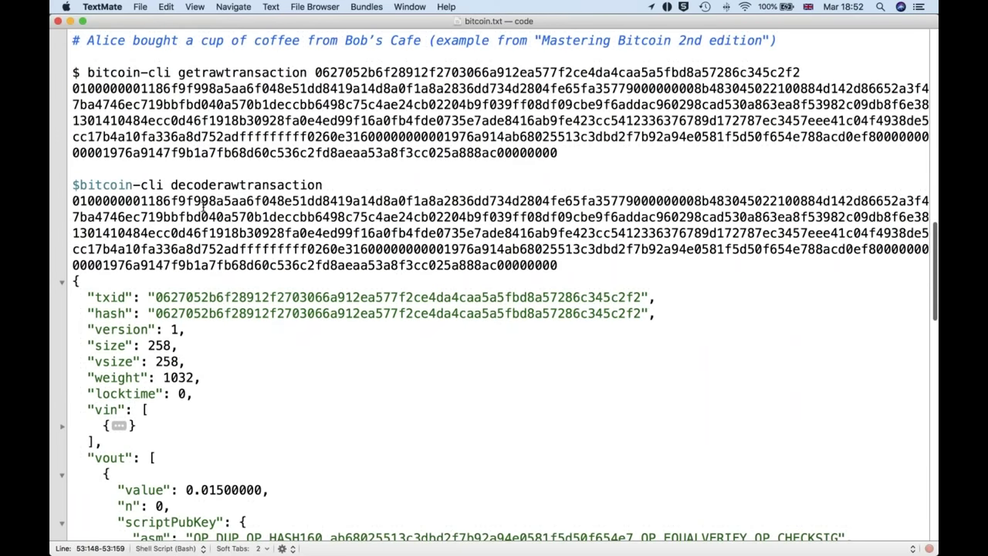
{"action": "scroll", "coordinate": [128, 318], "scroll_direction": "down", "scroll_amount": 4}
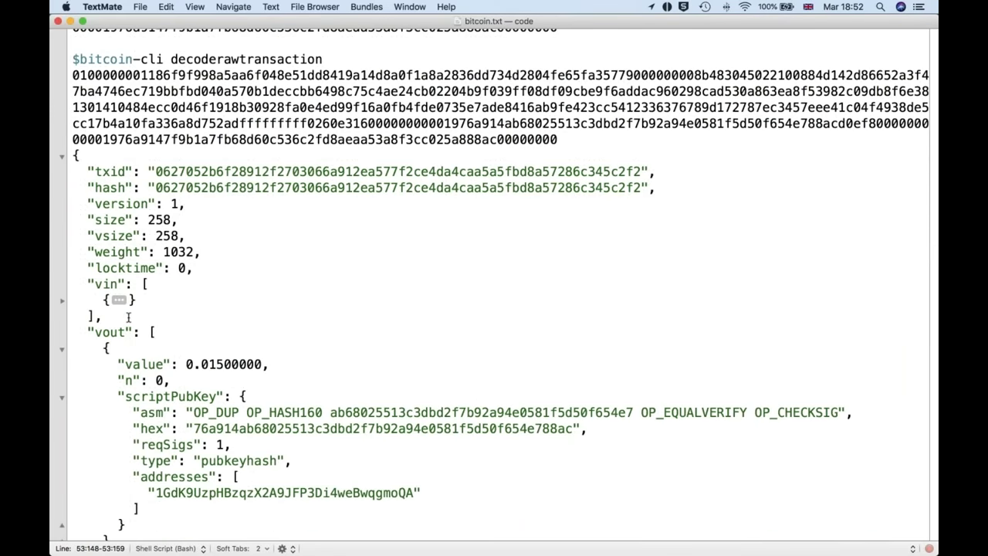
{"action": "scroll", "coordinate": [128, 318], "scroll_direction": "up", "scroll_amount": 5}
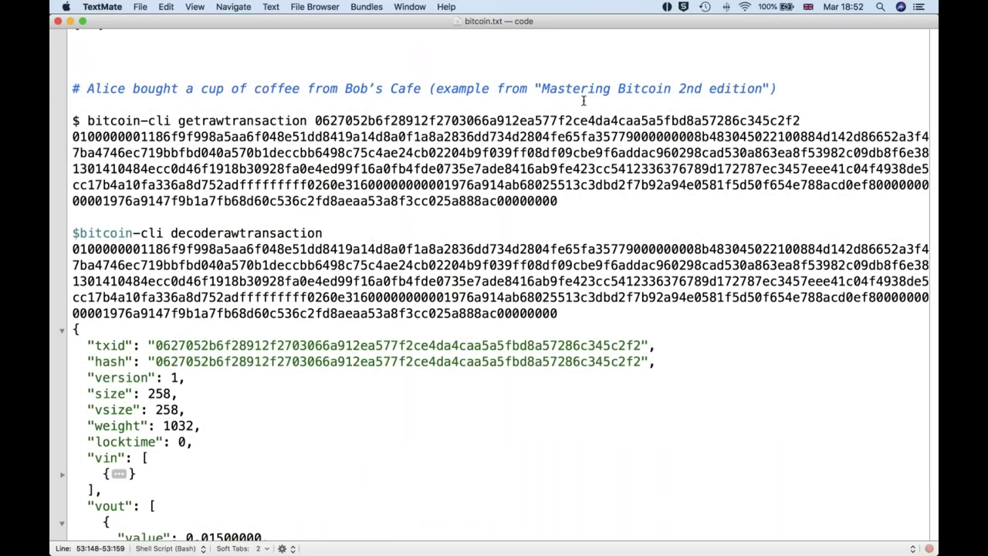
{"action": "scroll", "coordinate": [491, 385], "scroll_direction": "down", "scroll_amount": 3}
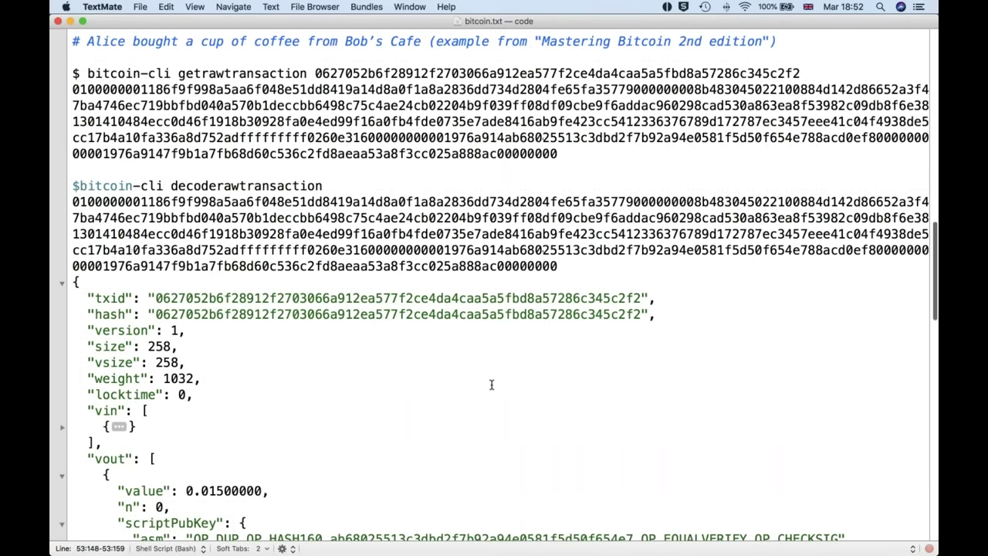
{"action": "scroll", "coordinate": [492, 385], "scroll_direction": "down", "scroll_amount": 1}
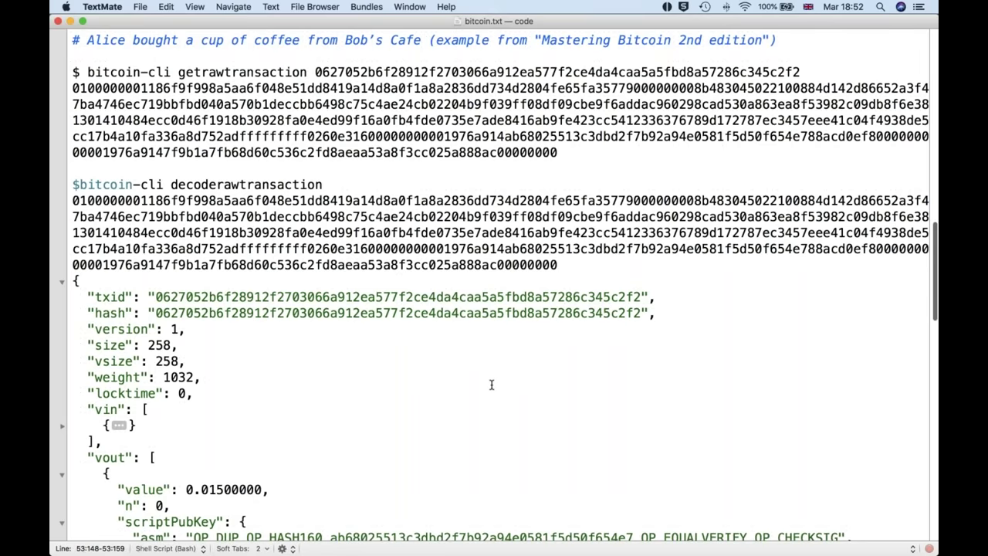
{"action": "scroll", "coordinate": [491, 384], "scroll_direction": "down", "scroll_amount": 10}
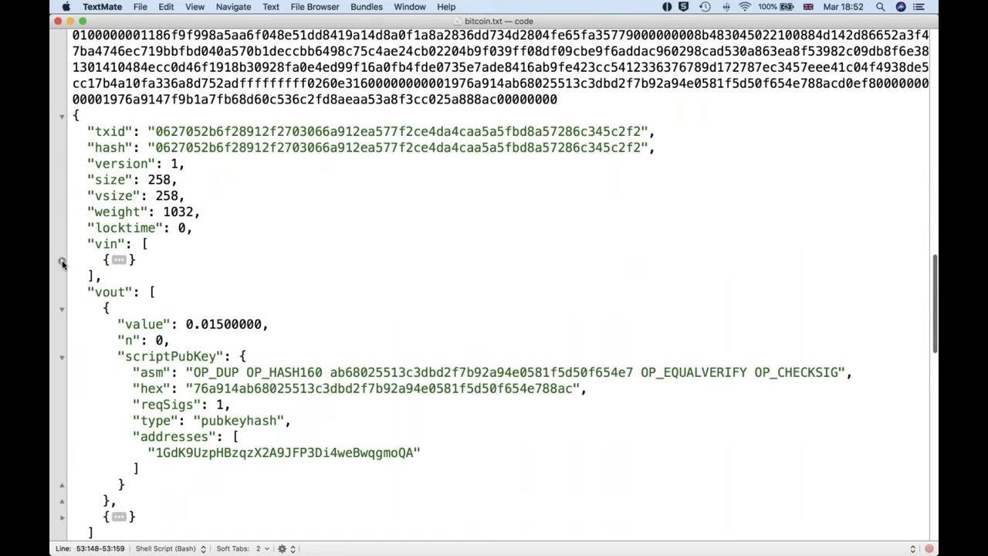
{"action": "left_click", "coordinate": [62, 261]}
Step: Highlight the input's scriptSig asm string, then pick out its ALL signature-hash flag
{"action": "scroll", "coordinate": [265, 313], "scroll_direction": "down", "scroll_amount": 3}
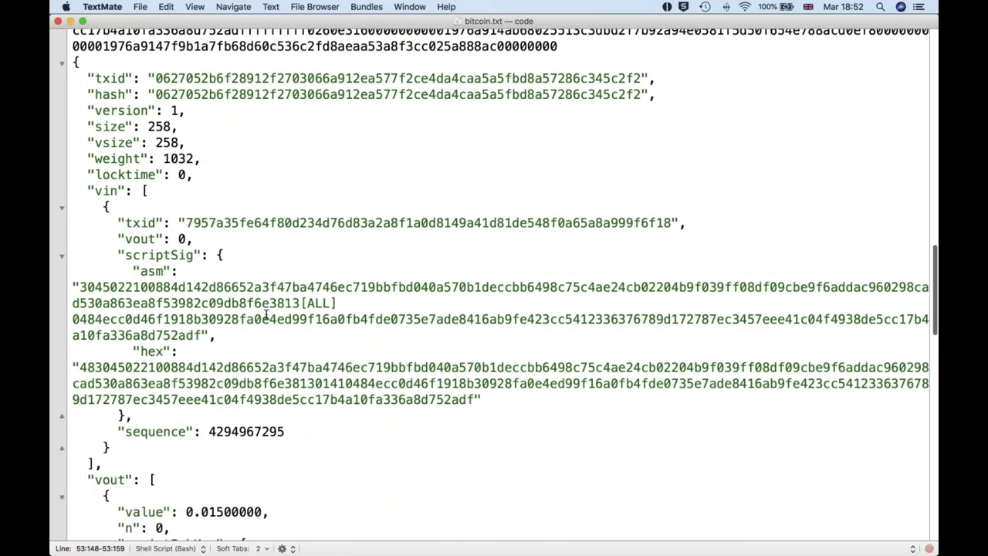
{"action": "scroll", "coordinate": [265, 312], "scroll_direction": "down", "scroll_amount": 3}
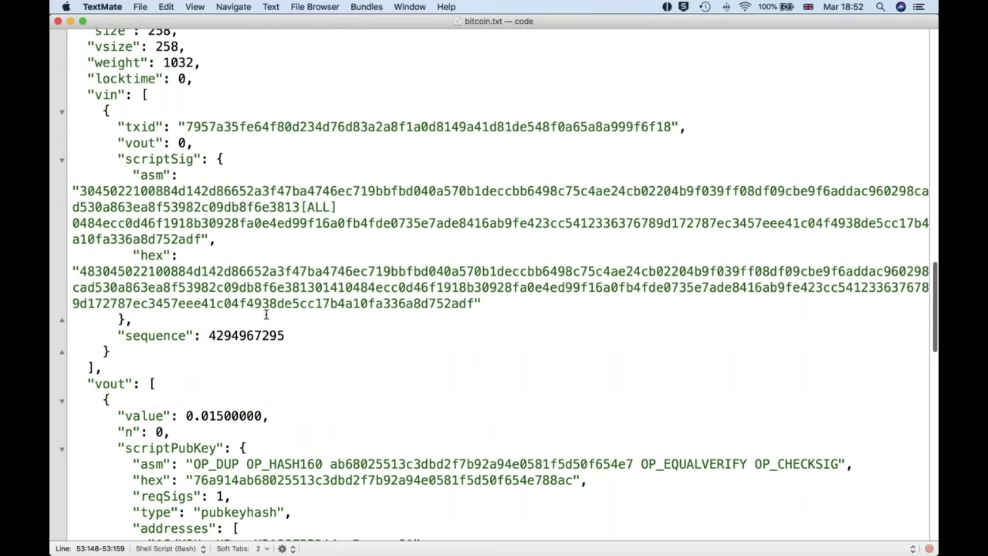
{"action": "scroll", "coordinate": [266, 314], "scroll_direction": "up", "scroll_amount": 10}
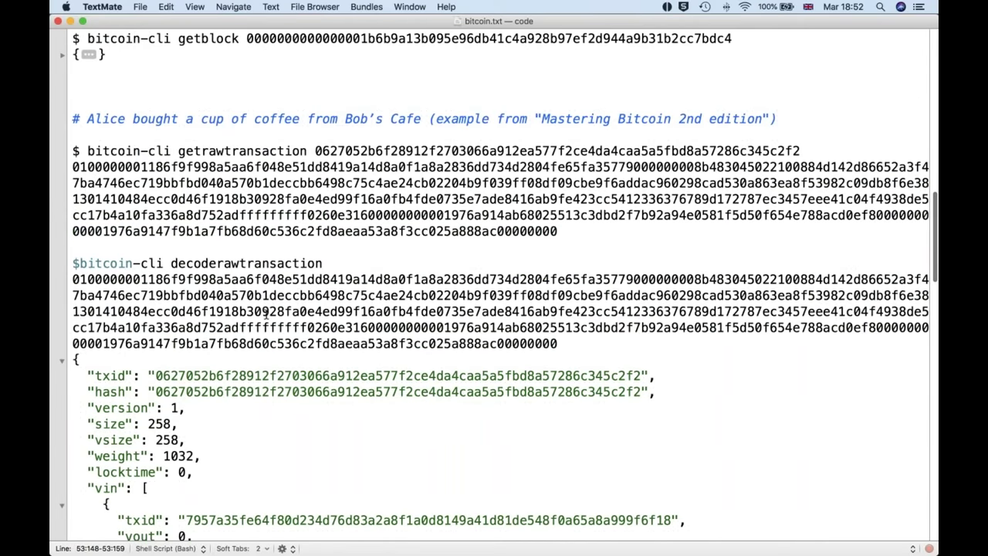
{"action": "scroll", "coordinate": [266, 312], "scroll_direction": "down", "scroll_amount": 1}
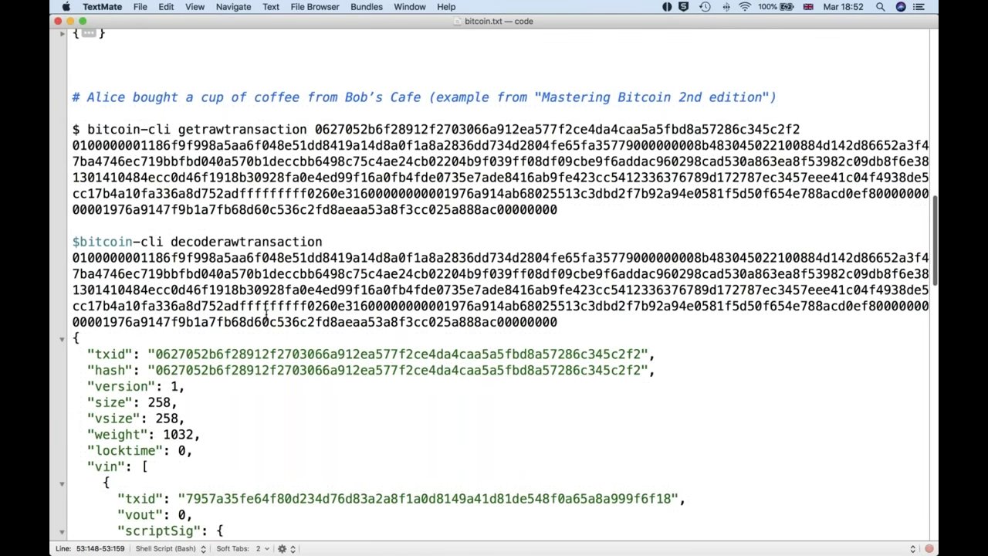
{"action": "scroll", "coordinate": [267, 313], "scroll_direction": "down", "scroll_amount": 1}
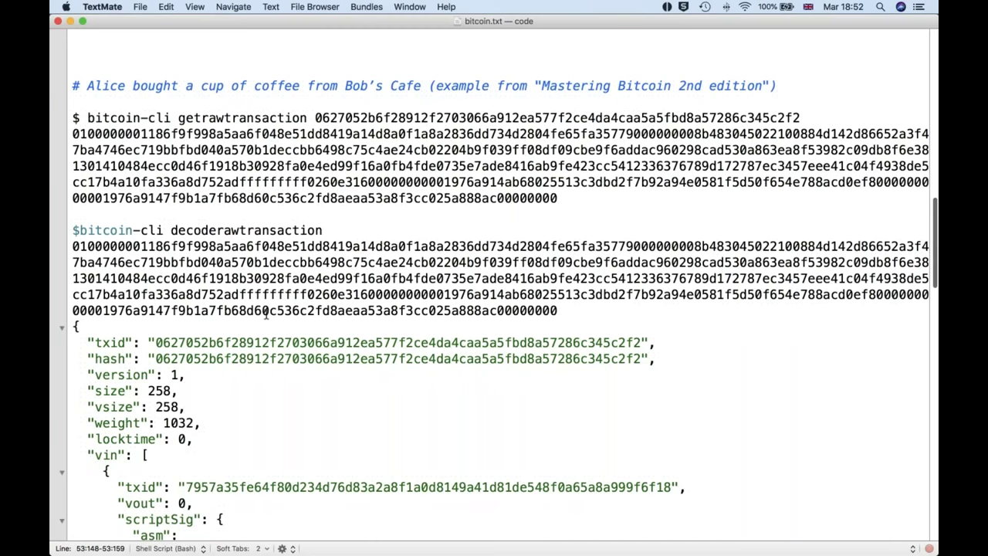
{"action": "scroll", "coordinate": [266, 313], "scroll_direction": "down", "scroll_amount": 8}
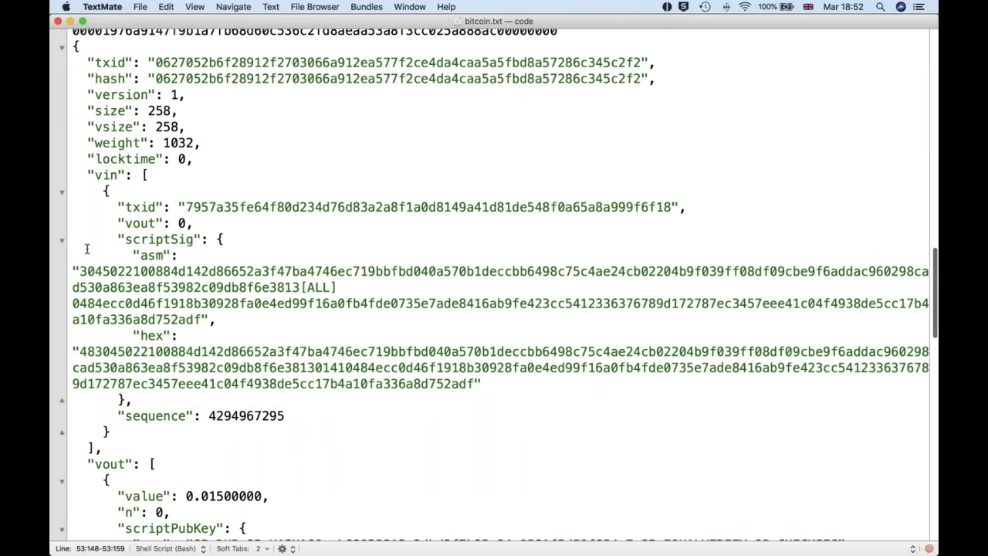
{"action": "left_click", "coordinate": [62, 193]}
{"action": "left_click", "coordinate": [62, 193]}
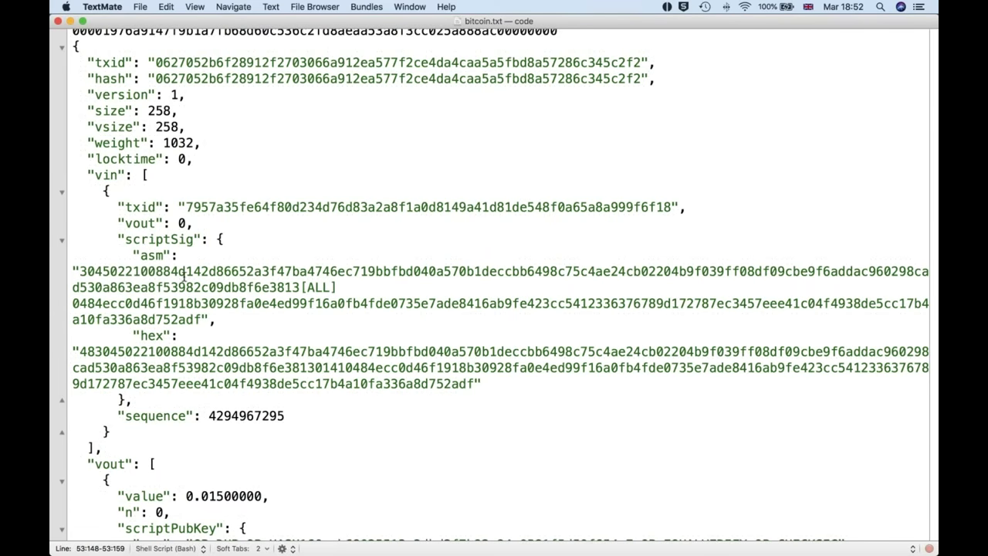
{"action": "left_click_drag", "start_coordinate": [75, 270], "coordinate": [211, 319]}
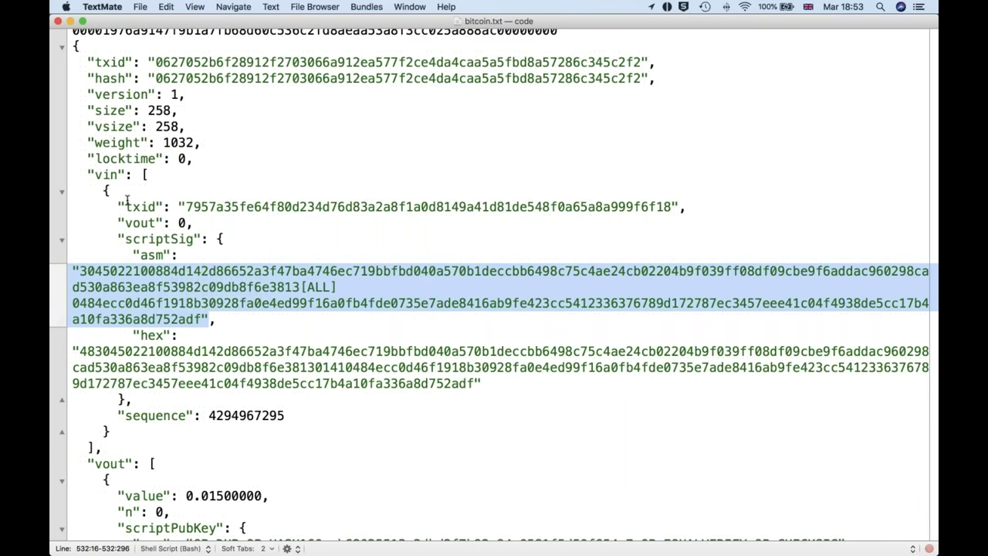
{"action": "double_click", "coordinate": [313, 286]}
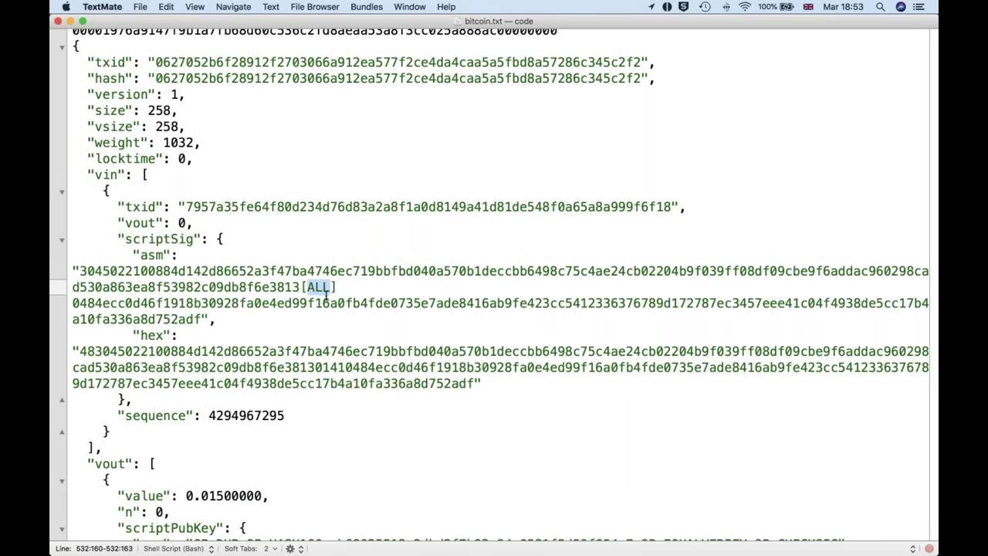
{"action": "scroll", "coordinate": [313, 309], "scroll_direction": "down", "scroll_amount": 5}
{"action": "scroll", "coordinate": [313, 317], "scroll_direction": "down", "scroll_amount": 10}
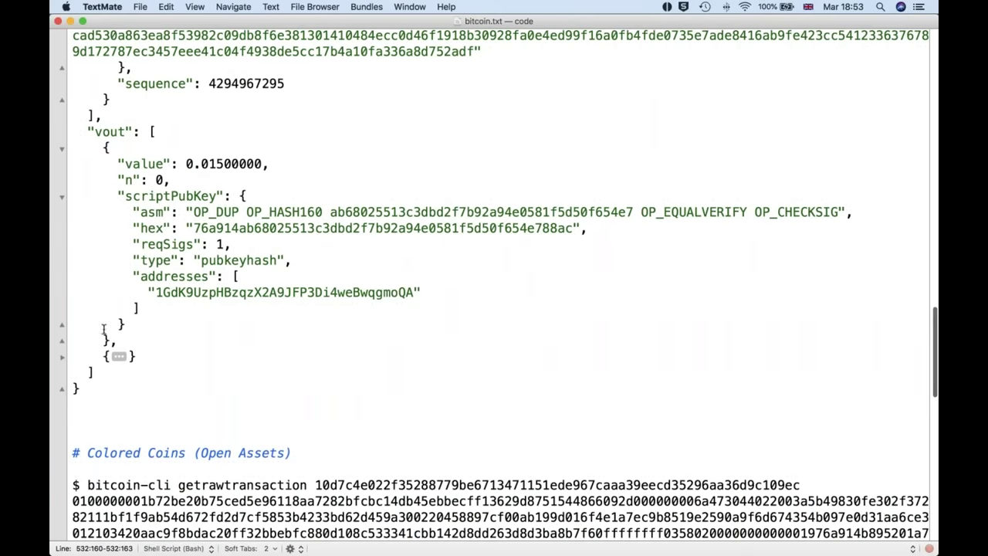
Step: Unfold the 0.08450000 second output and highlight its asm locking script
{"action": "left_click", "coordinate": [61, 359]}
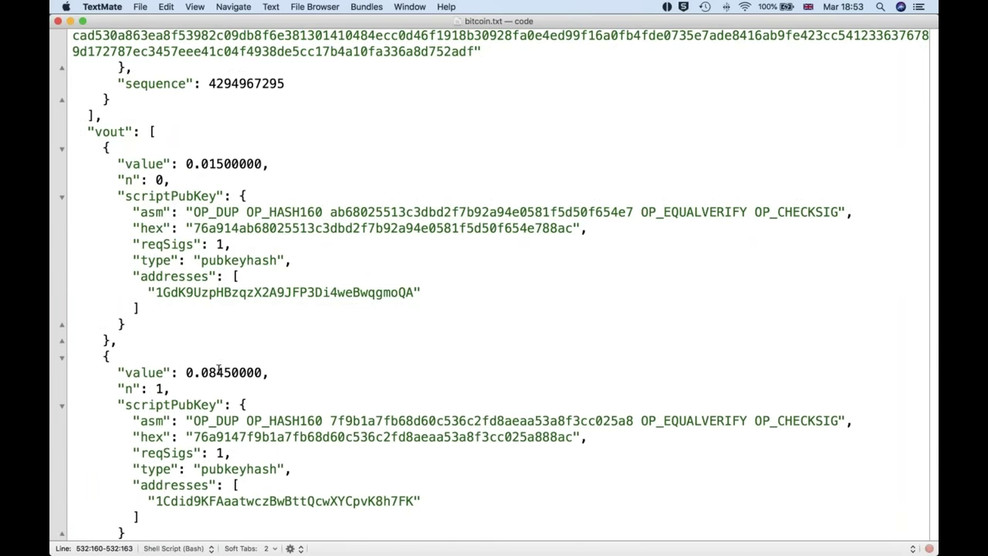
{"action": "scroll", "coordinate": [220, 370], "scroll_direction": "down", "scroll_amount": 4}
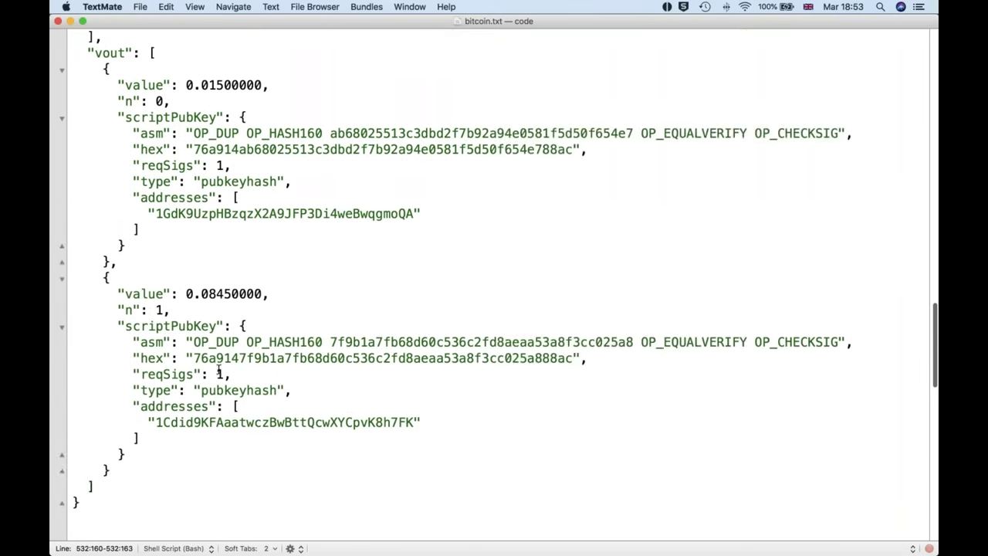
{"action": "scroll", "coordinate": [219, 370], "scroll_direction": "up", "scroll_amount": 1}
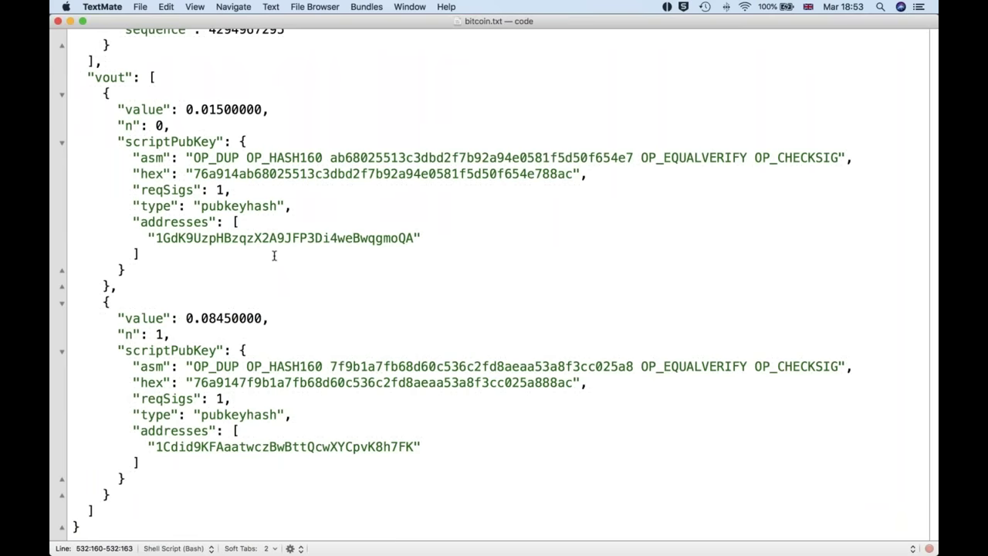
{"action": "left_click", "coordinate": [185, 366]}
{"action": "left_click_drag", "start_coordinate": [185, 366], "coordinate": [850, 366]}
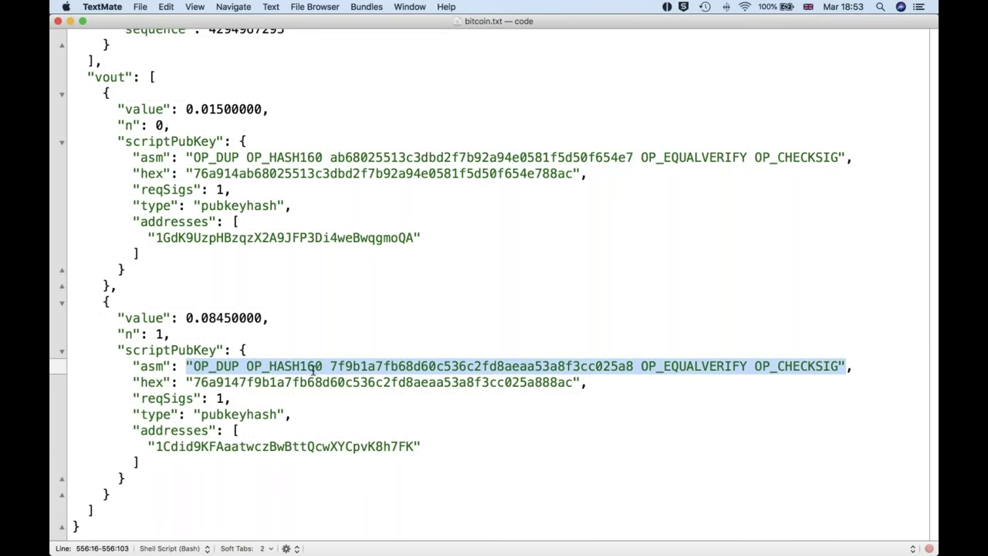
{"action": "left_click", "coordinate": [758, 366]}
Step: Scroll back up and highlight the raw hex passed to decoderawtransaction
{"action": "scroll", "coordinate": [559, 341], "scroll_direction": "up", "scroll_amount": 1}
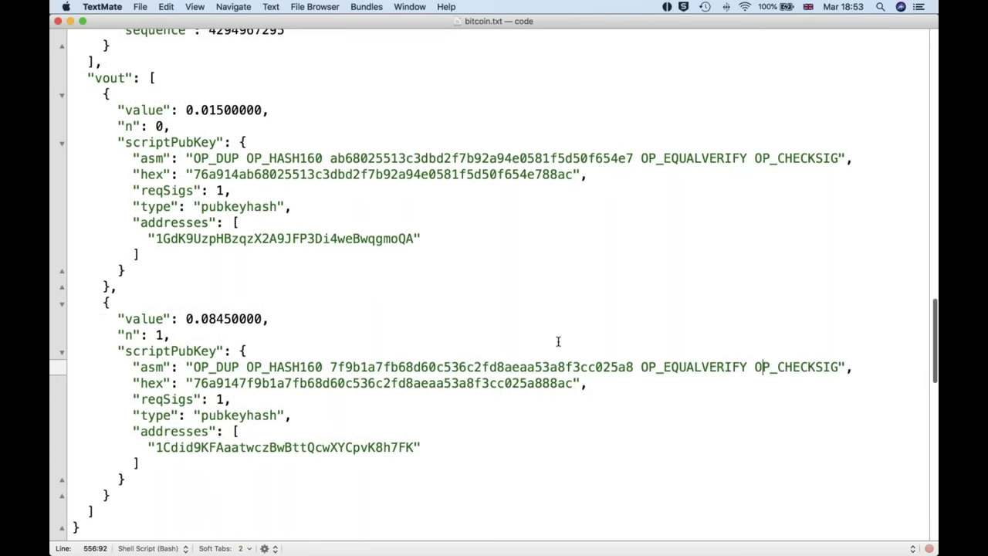
{"action": "scroll", "coordinate": [558, 342], "scroll_direction": "up", "scroll_amount": 15}
{"action": "left_click_drag", "start_coordinate": [566, 370], "coordinate": [67, 306]}
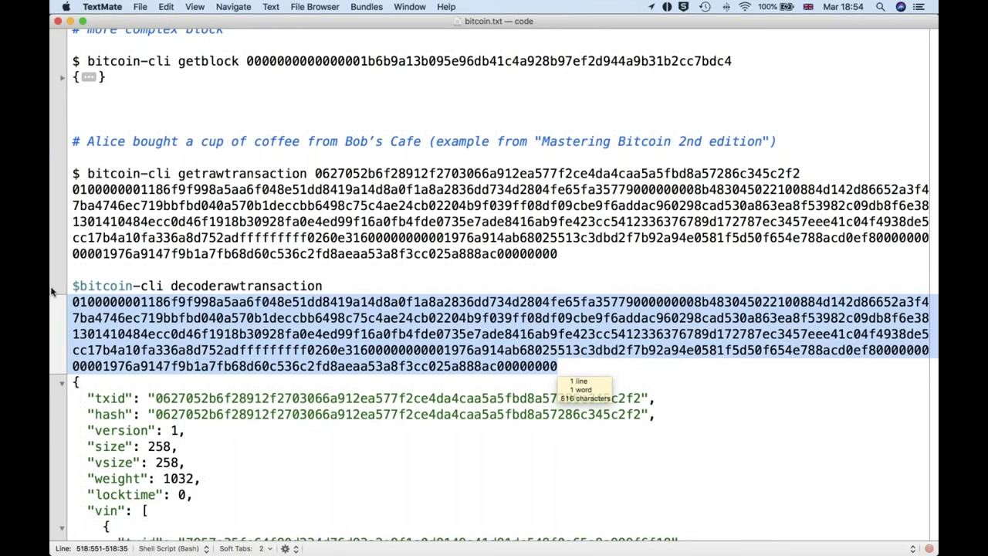
Step: Scroll past the coffee transaction's vout entries to the '# Colored Coins (Open Assets)' heading
{"action": "left_click", "coordinate": [145, 318]}
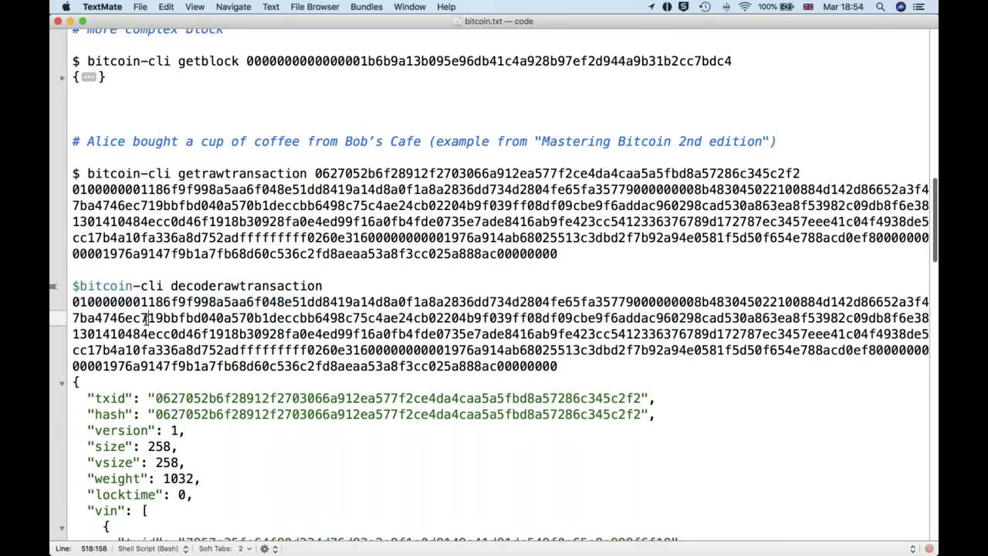
{"action": "scroll", "coordinate": [145, 318], "scroll_direction": "down", "scroll_amount": 10}
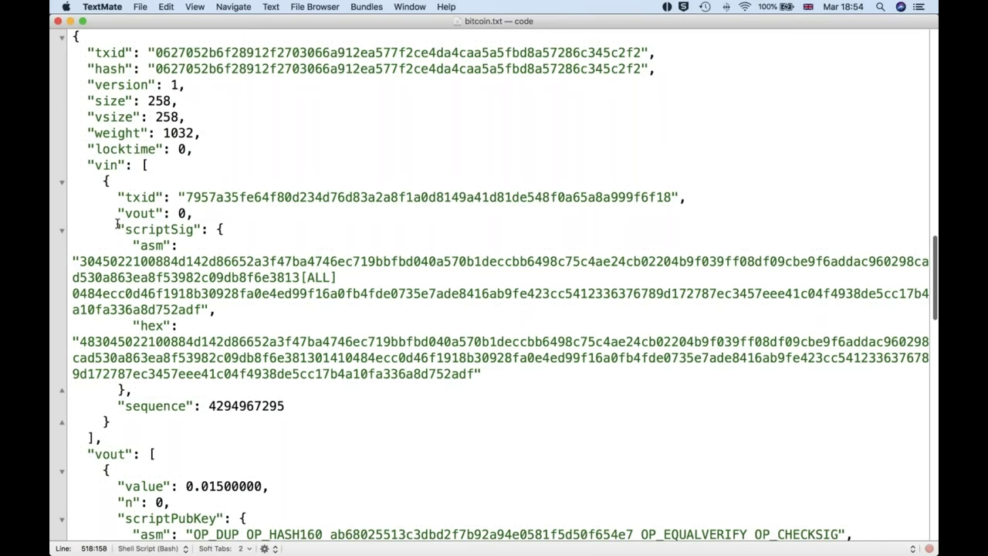
{"action": "scroll", "coordinate": [118, 224], "scroll_direction": "down", "scroll_amount": 8}
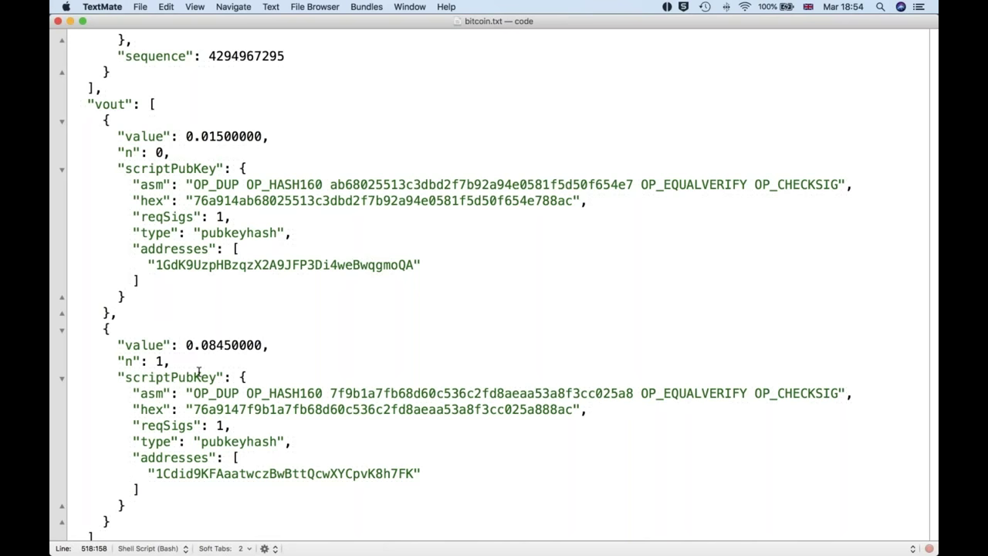
{"action": "scroll", "coordinate": [199, 372], "scroll_direction": "down", "scroll_amount": 5}
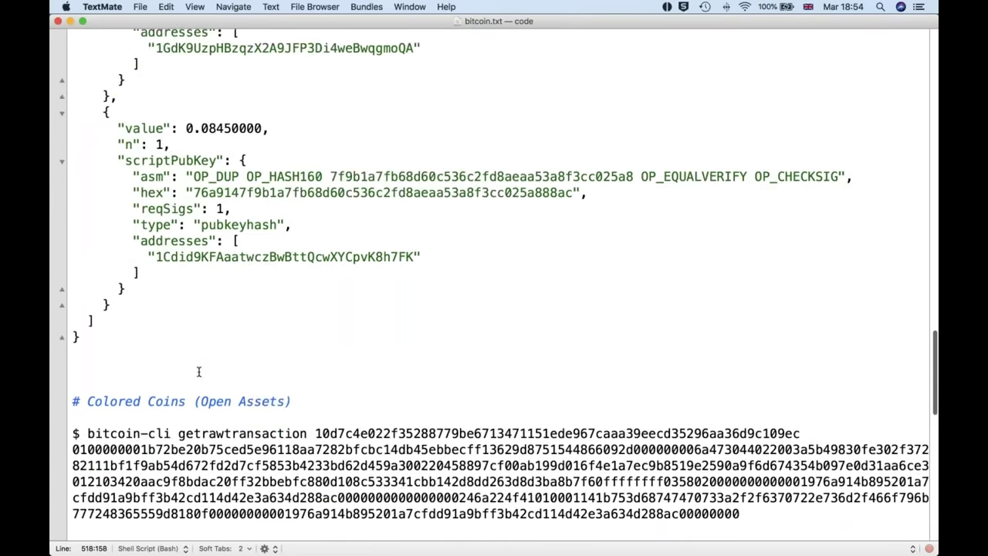
{"action": "scroll", "coordinate": [199, 372], "scroll_direction": "down", "scroll_amount": 2}
Step: Show slide 17, Bitcoin Transaction Input/Output, again in Keynote
{"action": "key", "text": "super+Tab"}
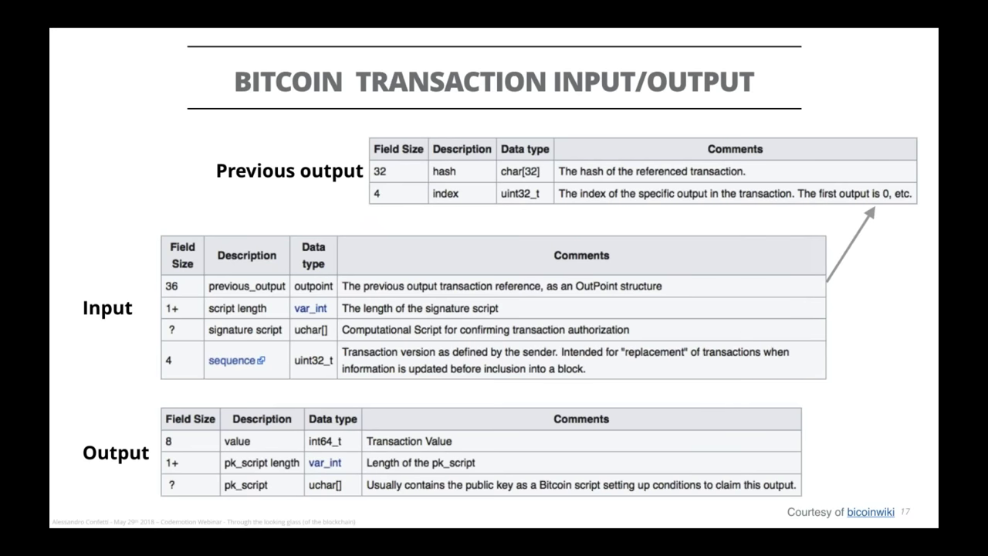
{"action": "key", "text": "Right"}
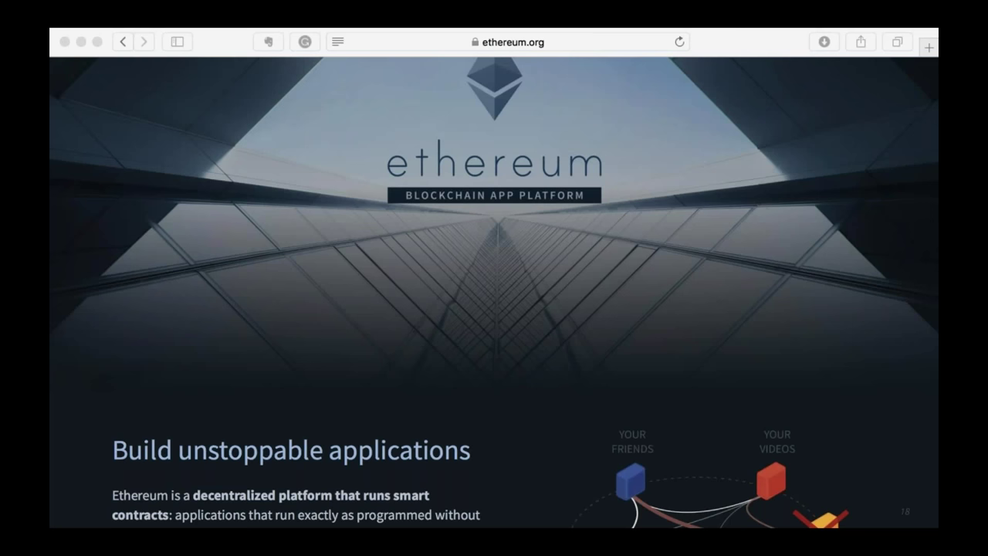
{"action": "key", "text": "Left"}
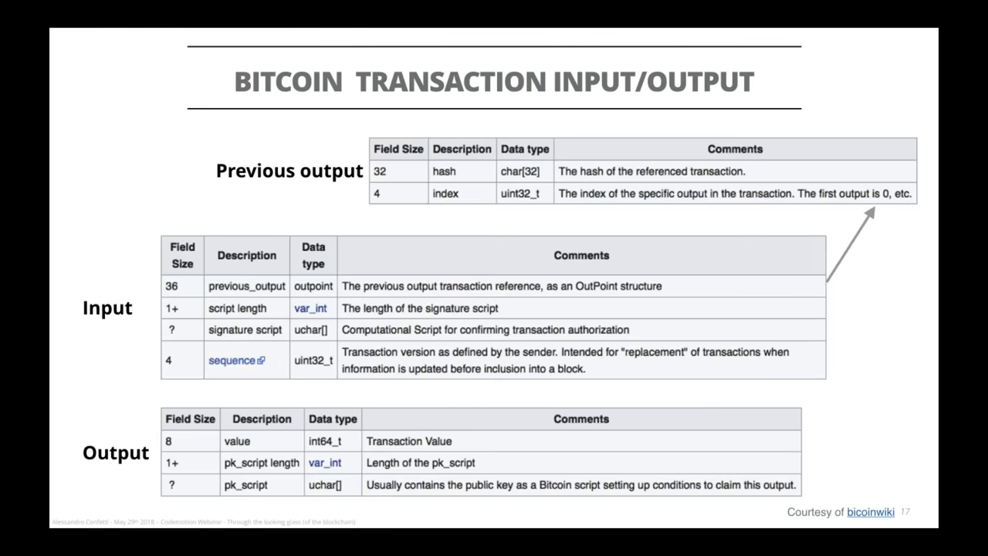
{"action": "key", "text": "super+Tab"}
{"action": "key", "text": "super+shift+Tab"}
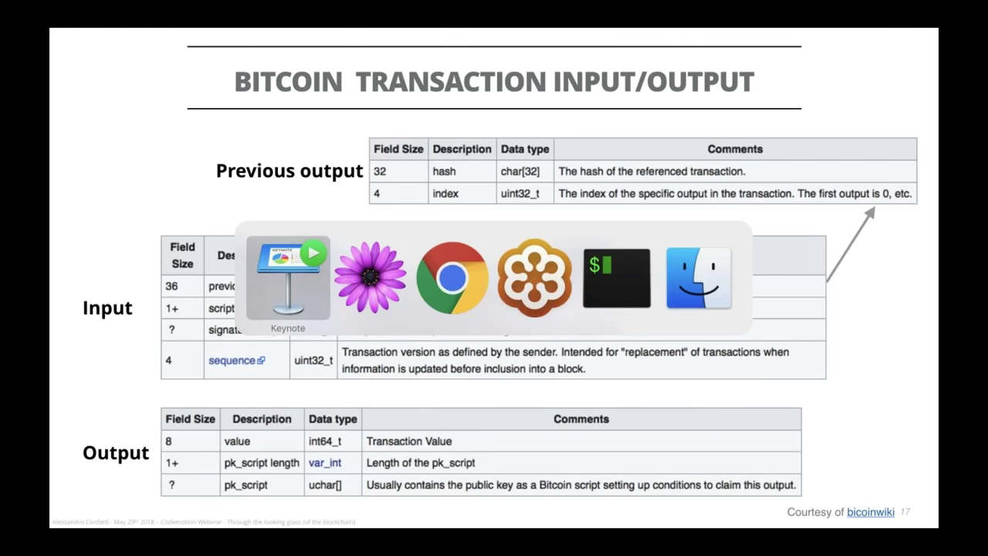
Step: Back in bitcoin.txt, scroll through the Colored Coins decoded transaction down to its OP_RETURN nulldata output
{"action": "key", "text": "super+Tab"}
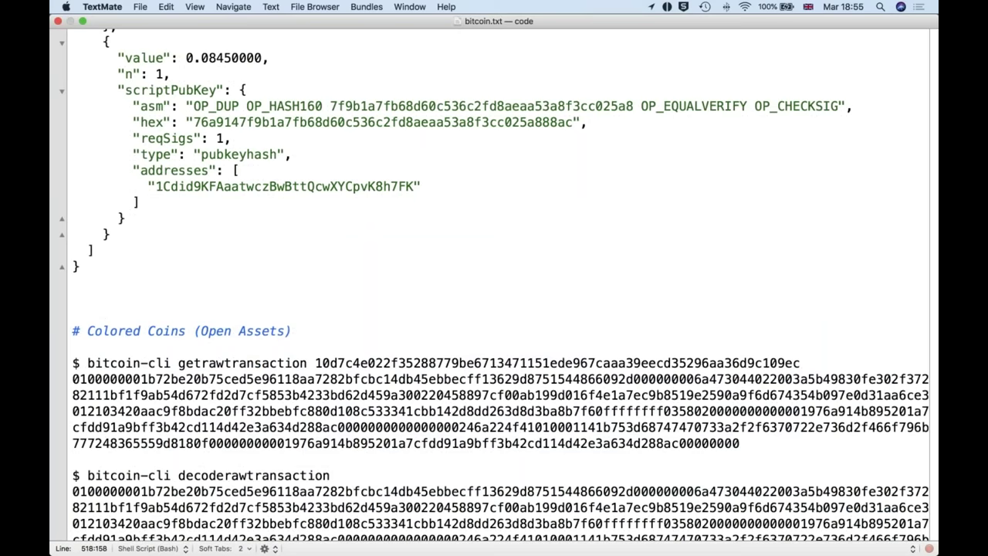
{"action": "scroll", "coordinate": [162, 437], "scroll_direction": "down", "scroll_amount": 8}
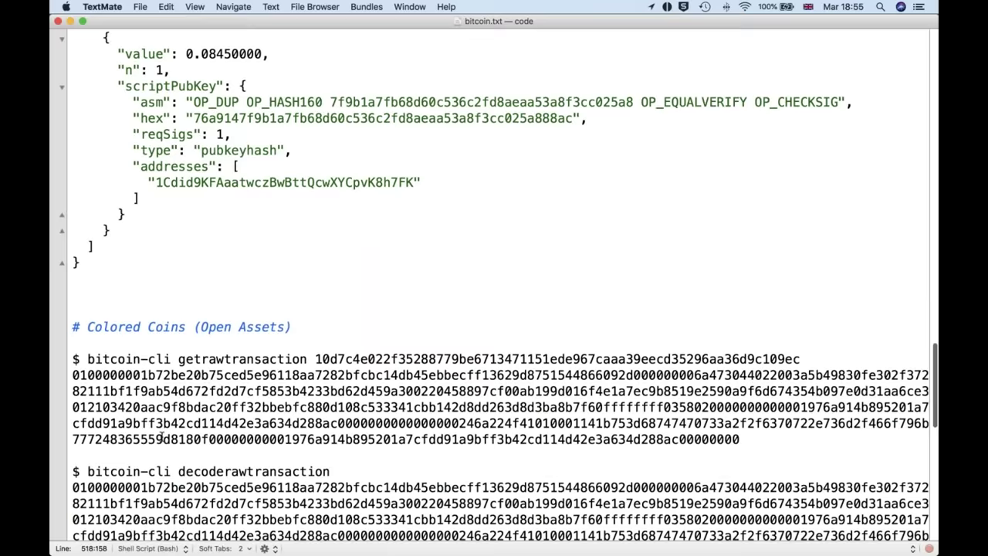
{"action": "scroll", "coordinate": [161, 437], "scroll_direction": "up", "scroll_amount": 1}
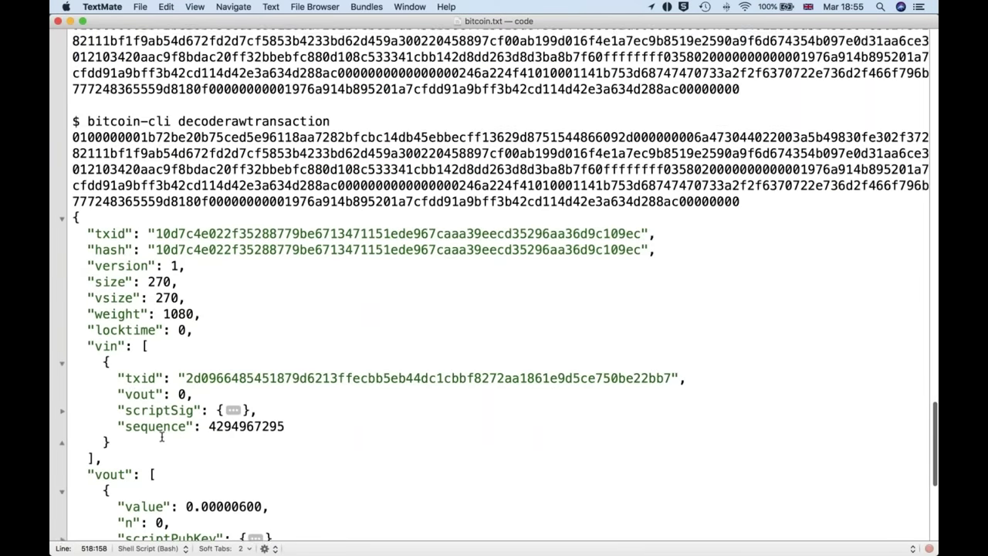
{"action": "scroll", "coordinate": [162, 437], "scroll_direction": "up", "scroll_amount": 4}
{"action": "scroll", "coordinate": [161, 437], "scroll_direction": "down", "scroll_amount": 3}
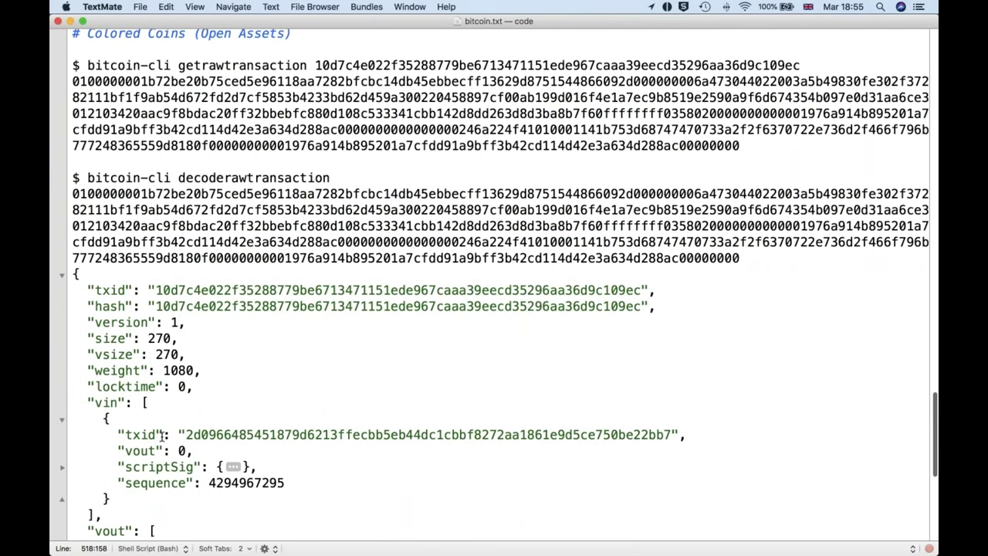
{"action": "scroll", "coordinate": [162, 438], "scroll_direction": "up", "scroll_amount": 1}
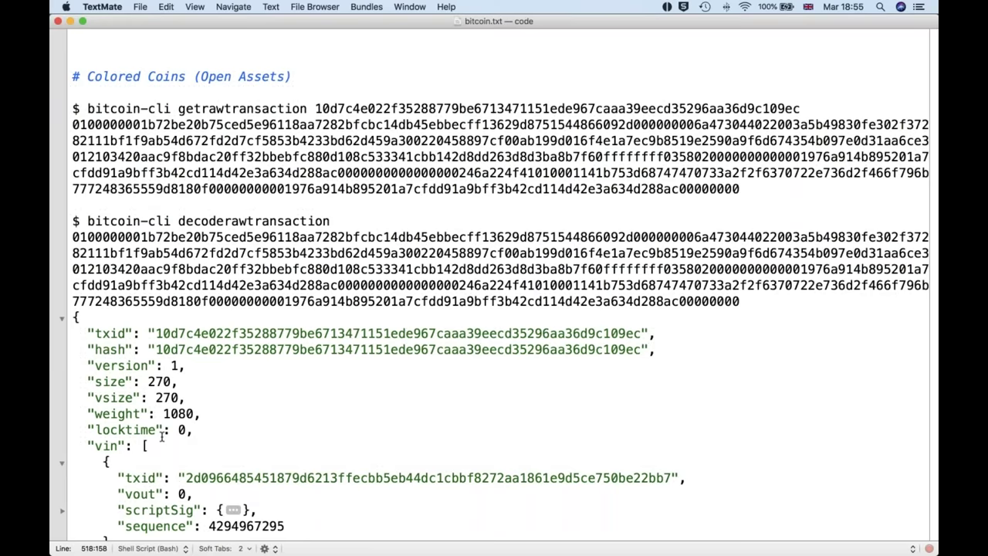
{"action": "scroll", "coordinate": [162, 436], "scroll_direction": "down", "scroll_amount": 2}
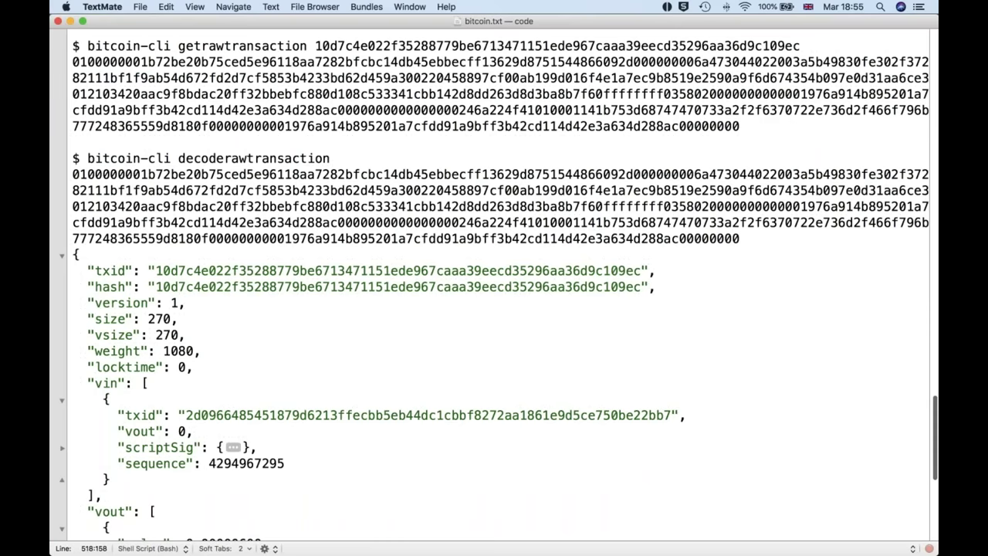
{"action": "scroll", "coordinate": [494, 285], "scroll_direction": "down", "scroll_amount": 8}
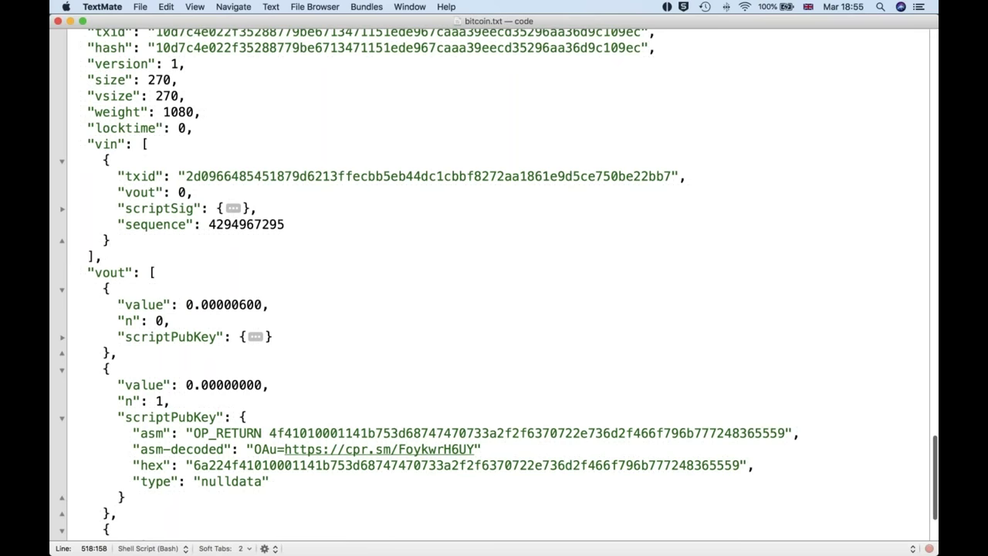
Step: Highlight the OP_RETURN output's 0.00000000 value
{"action": "scroll", "coordinate": [171, 386], "scroll_direction": "down", "scroll_amount": 4}
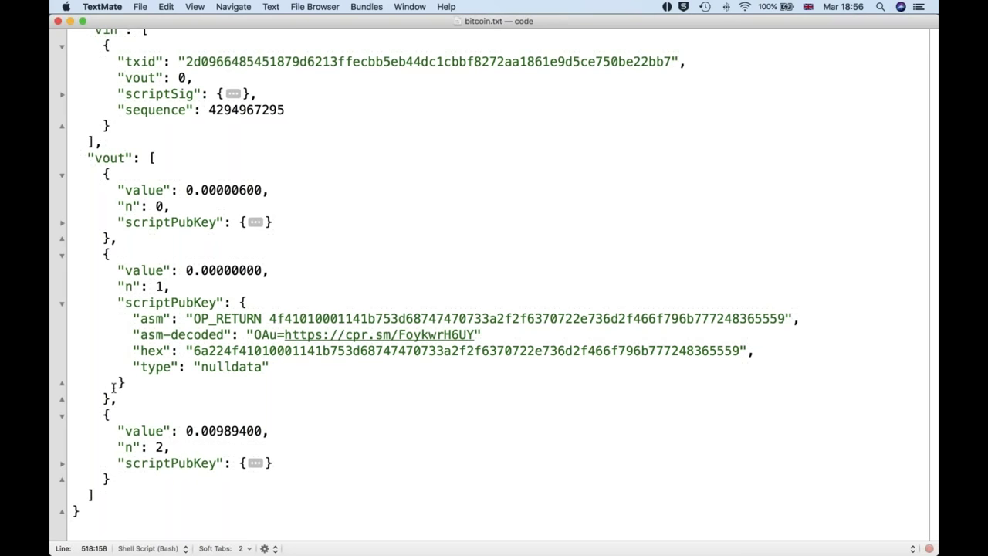
{"action": "left_click", "coordinate": [194, 318]}
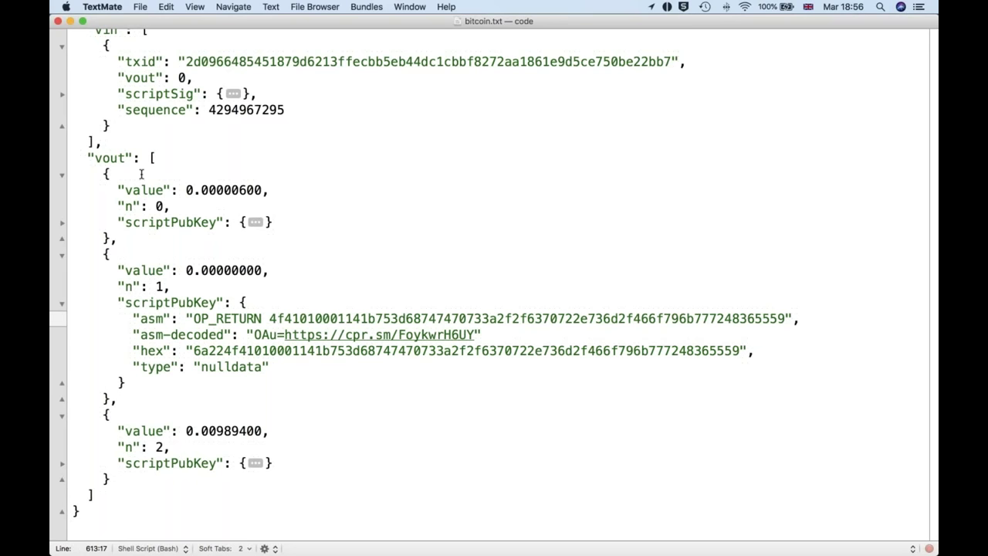
{"action": "scroll", "coordinate": [141, 174], "scroll_direction": "up", "scroll_amount": 3}
{"action": "scroll", "coordinate": [141, 173], "scroll_direction": "down", "scroll_amount": 3}
{"action": "scroll", "coordinate": [142, 174], "scroll_direction": "down", "scroll_amount": 1}
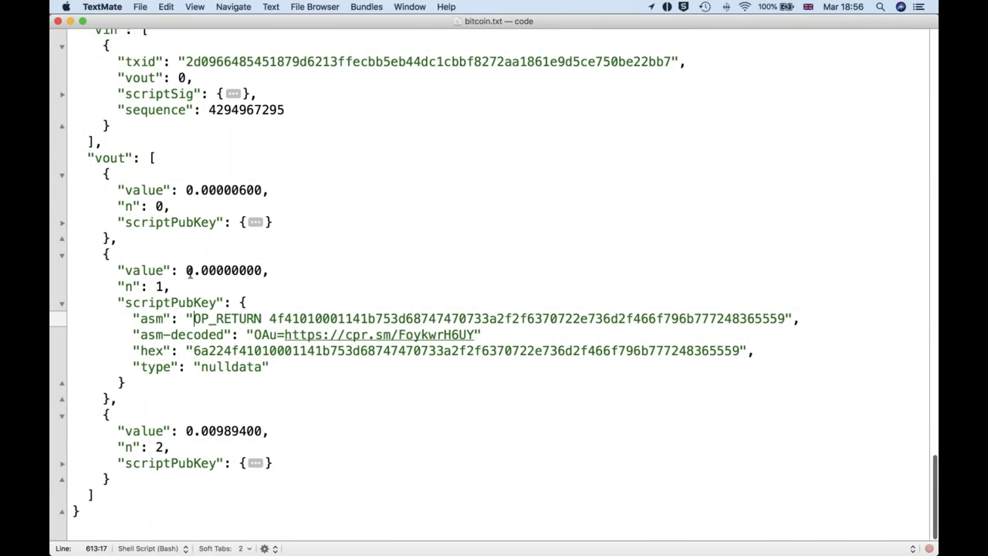
{"action": "left_click_drag", "start_coordinate": [186, 271], "coordinate": [209, 270]}
{"action": "left_click_drag", "start_coordinate": [272, 270], "coordinate": [275, 270]}
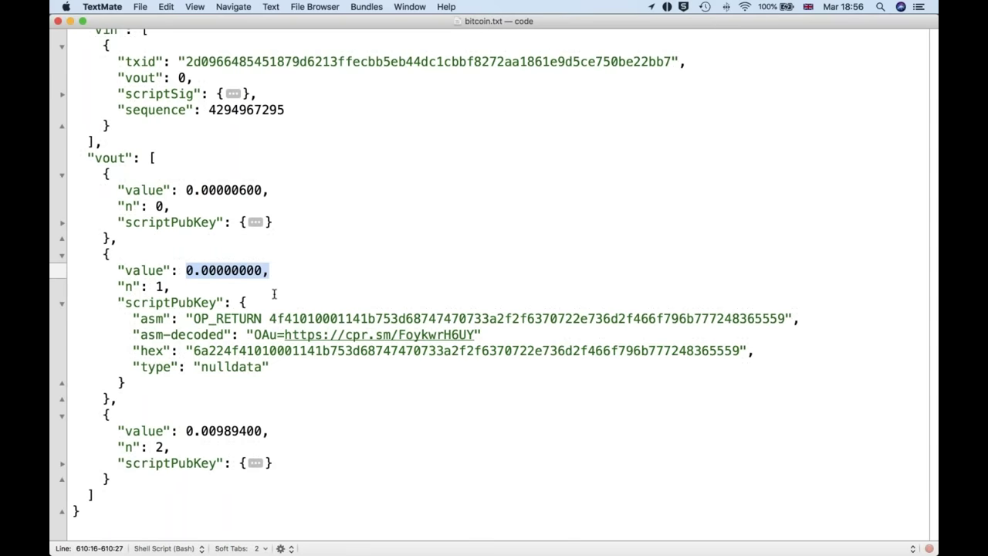
Step: Highlight OP_RETURN, its hex payload and decoded cpr.sm URL, then show the ethereum.org slide
{"action": "double_click", "coordinate": [211, 319]}
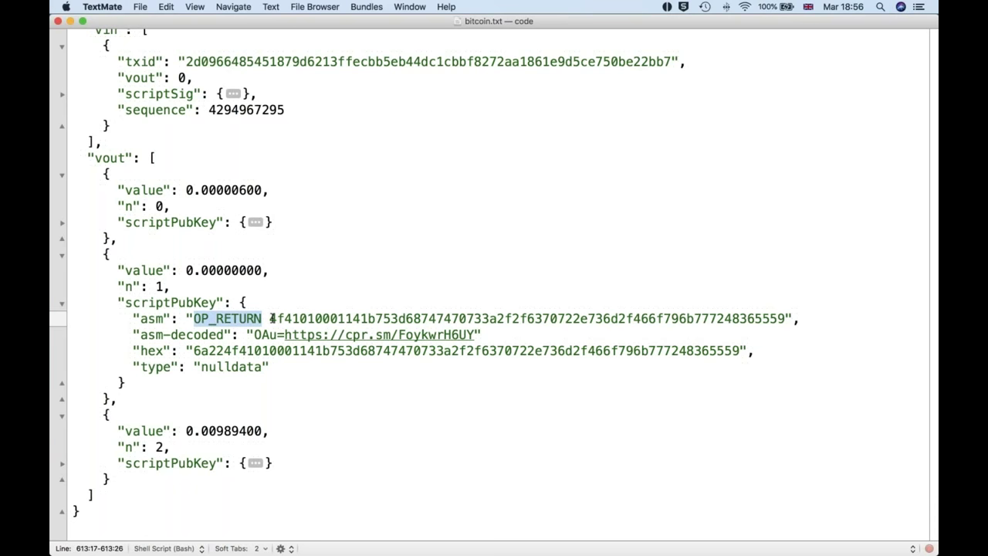
{"action": "left_click_drag", "start_coordinate": [271, 318], "coordinate": [786, 318]}
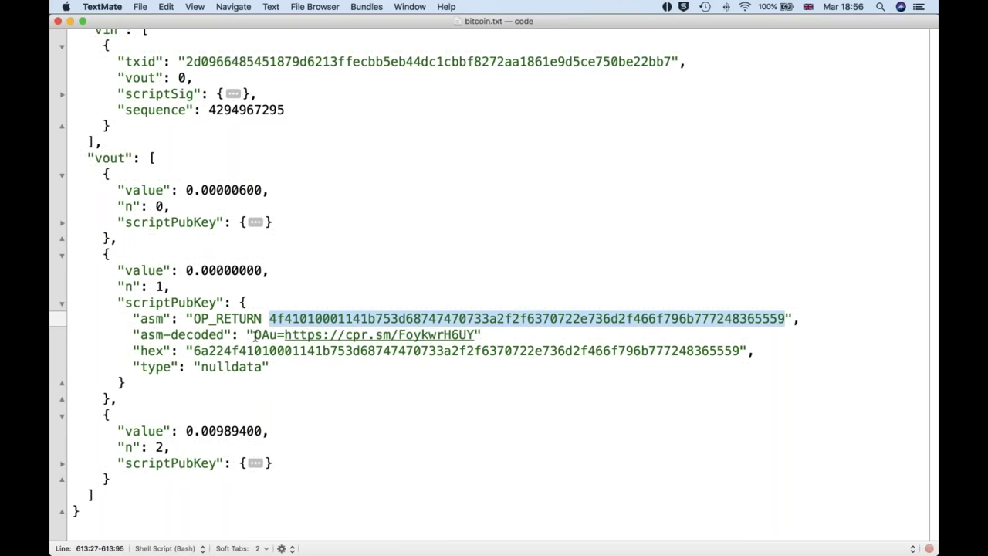
{"action": "key", "text": "Left"}
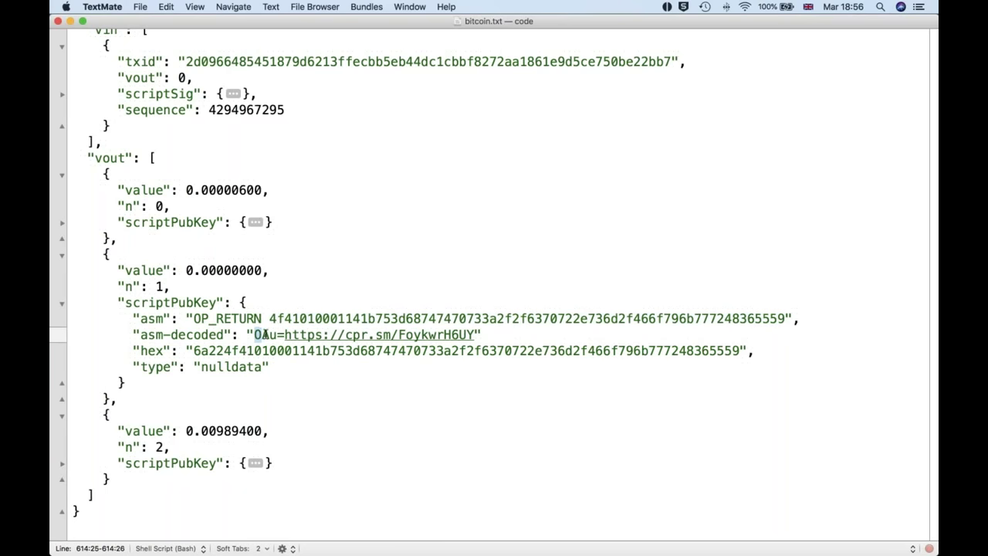
{"action": "mouse_move", "coordinate": [270, 319]}
{"action": "left_mouse_down"}
{"action": "mouse_move", "coordinate": [300, 319]}
{"action": "mouse_move", "coordinate": [255, 335]}
{"action": "mouse_move", "coordinate": [270, 334]}
{"action": "left_mouse_up"}
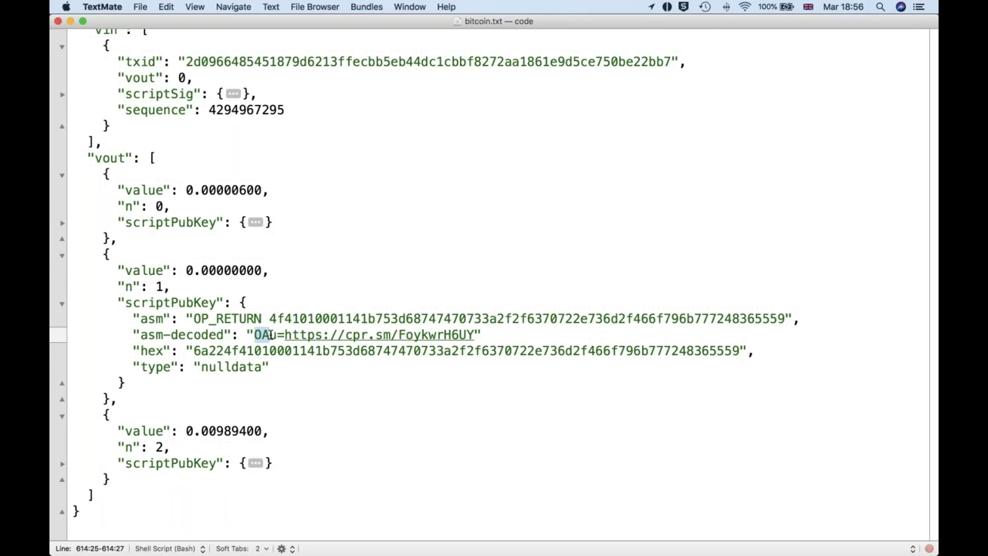
{"action": "left_click_drag", "start_coordinate": [270, 335], "coordinate": [479, 332]}
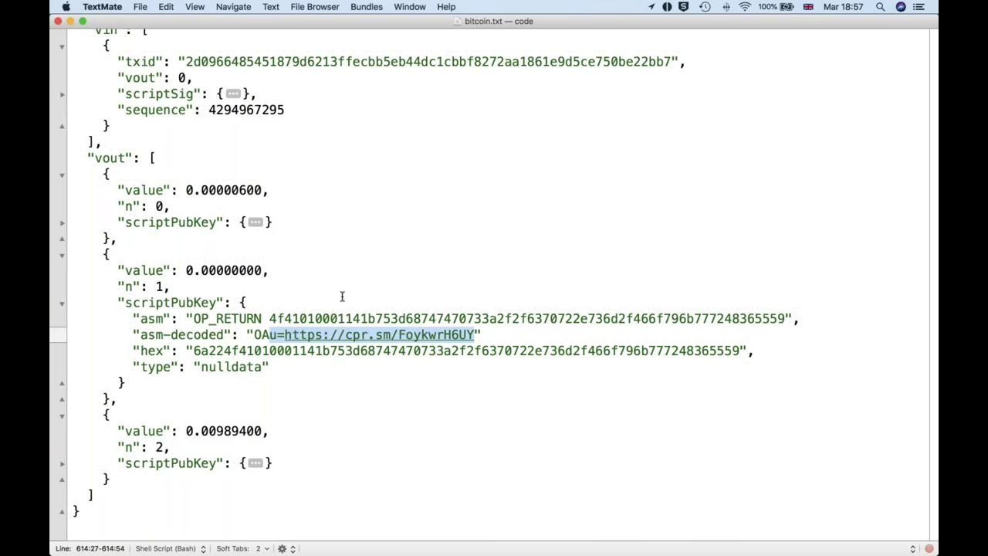
{"action": "left_click_drag", "start_coordinate": [270, 319], "coordinate": [489, 318]}
{"action": "left_click_drag", "start_coordinate": [709, 313], "coordinate": [788, 316]}
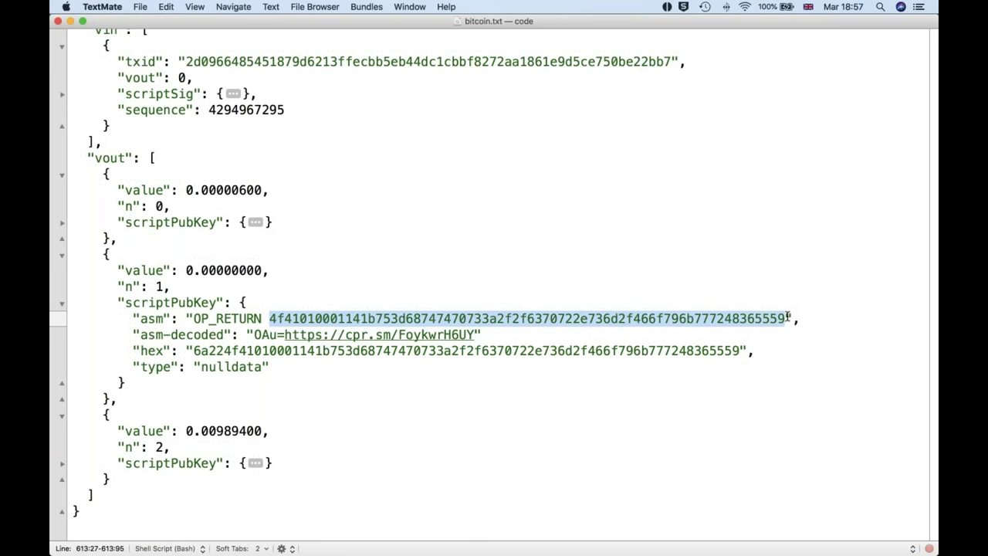
{"action": "key", "text": "super+Tab"}
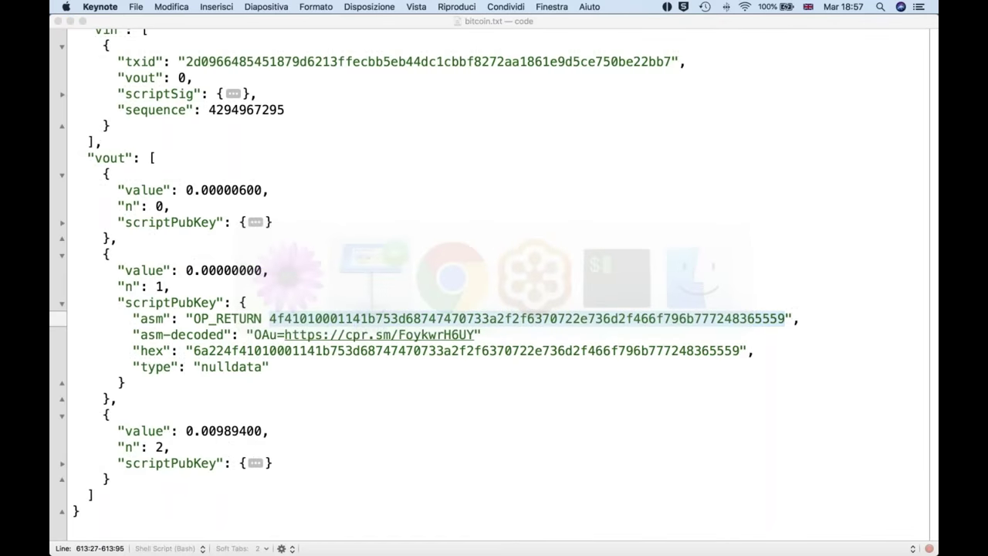
{"action": "key", "text": "Right"}
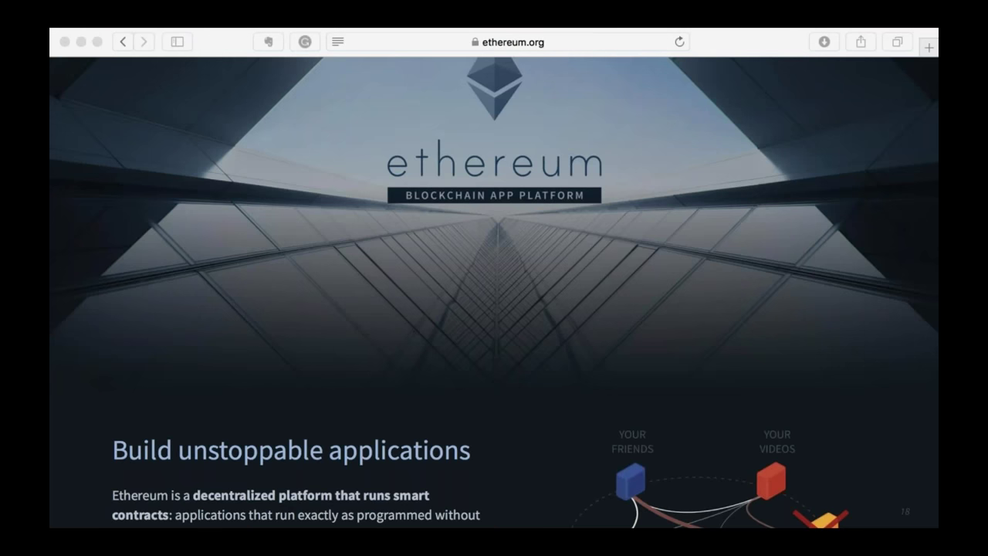